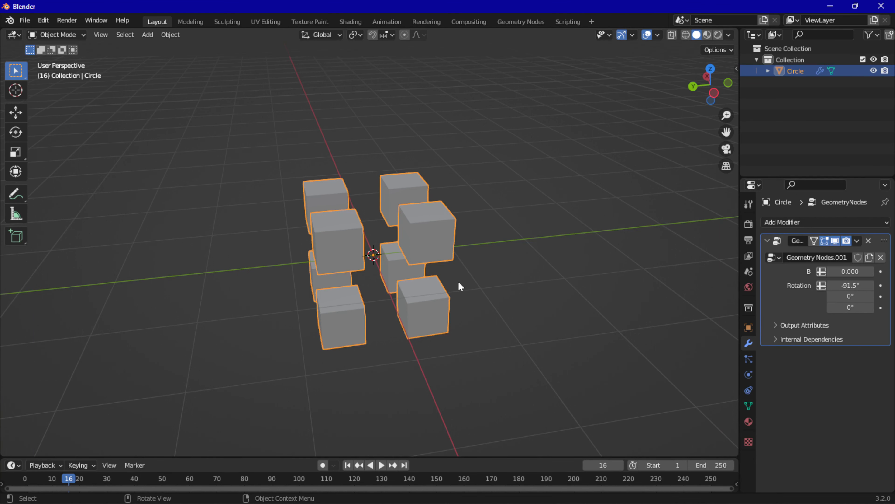
Examine the instanced cube grid from several angles and review its geometry node tree
middle_drag(433, 273, 416, 213)
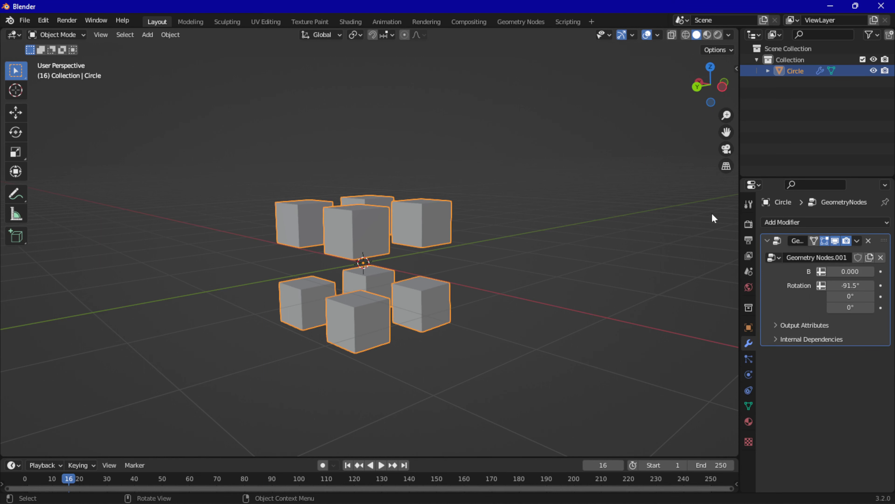
click(533, 21)
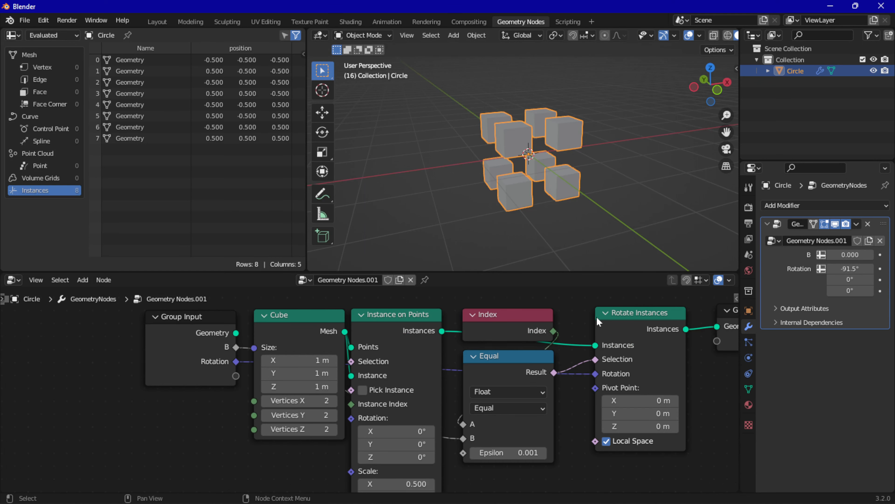
middle_drag(597, 319, 275, 294)
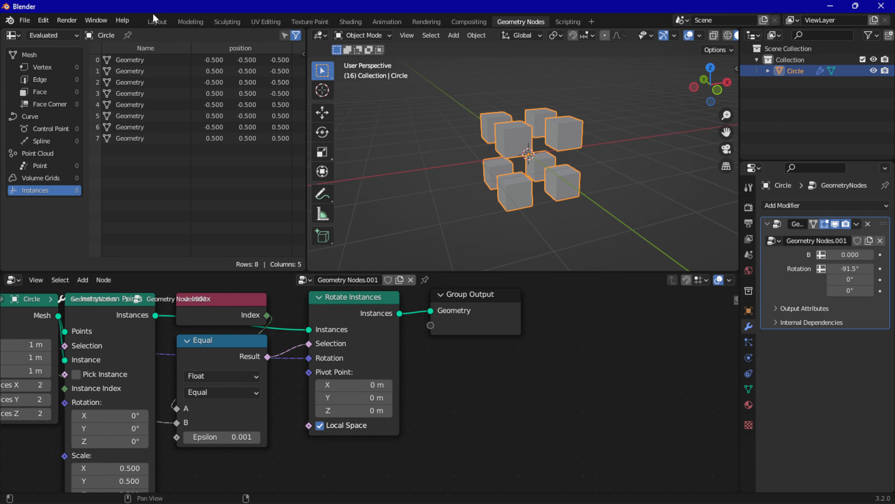
click(158, 22)
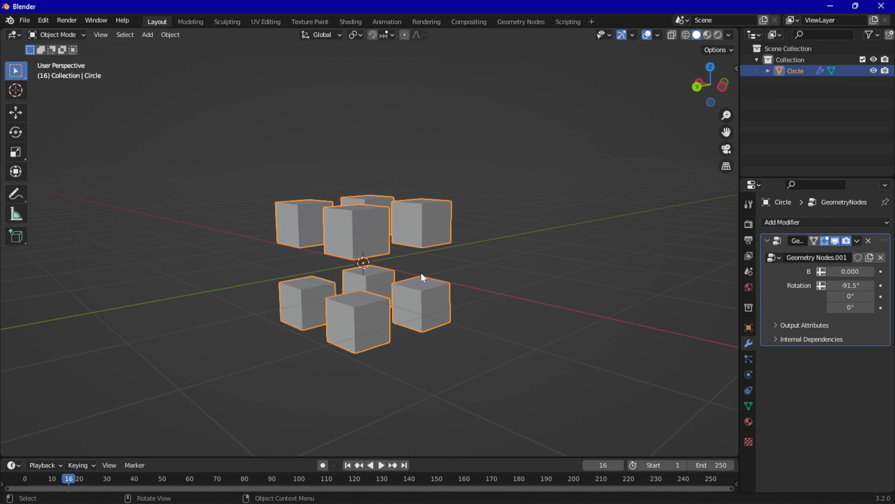
middle_drag(421, 274, 427, 304)
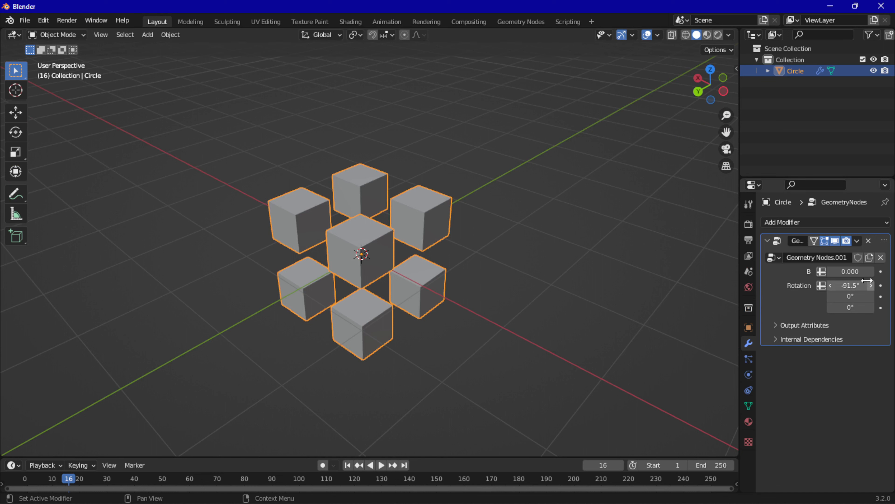
Set the modifier's B value to 4 and its X rotation to -90.8°
click(846, 272)
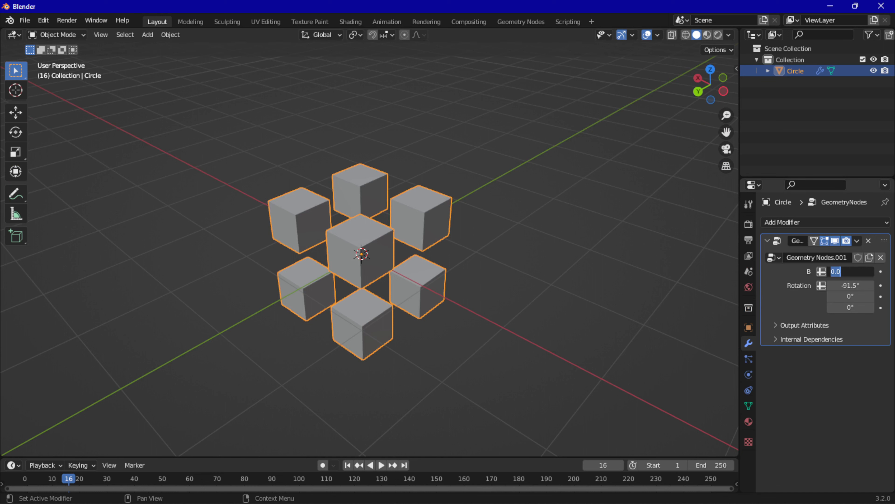
key(BackSpace)
click(643, 255)
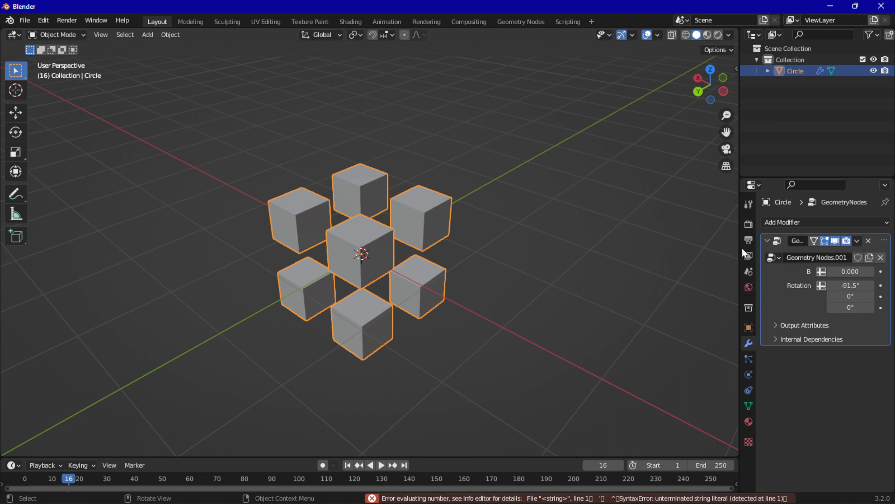
click(849, 271)
text(4)
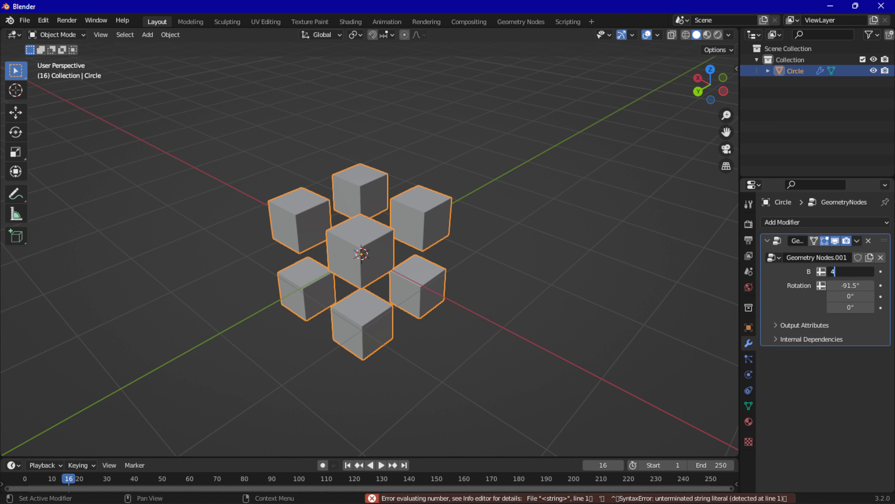
click(592, 249)
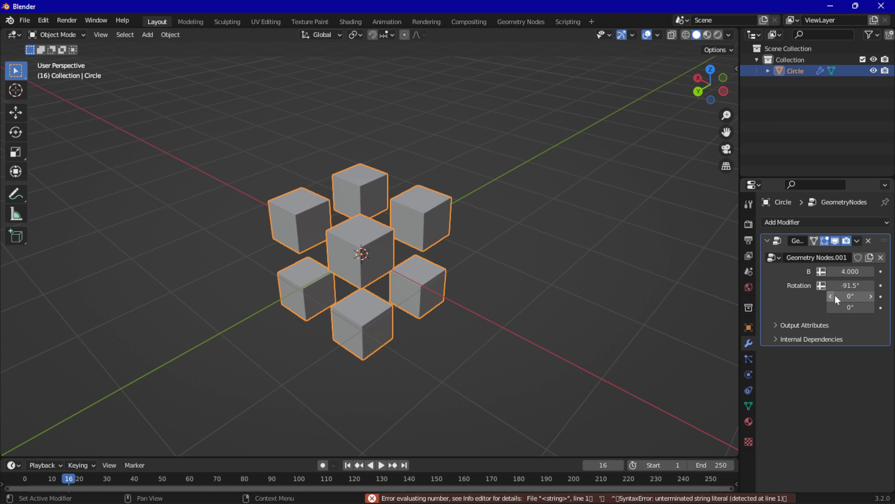
mouse_move(846, 285)
mouse_down()
mouse_move(827, 285)
mouse_move(845, 285)
mouse_up()
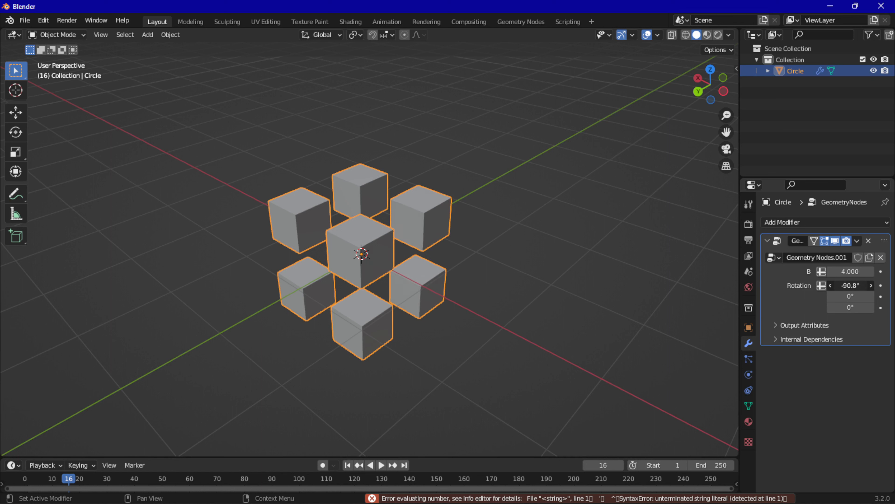
Set the modifier's B value to 7 and its Y rotation to 0.05°
click(849, 271)
text(è)
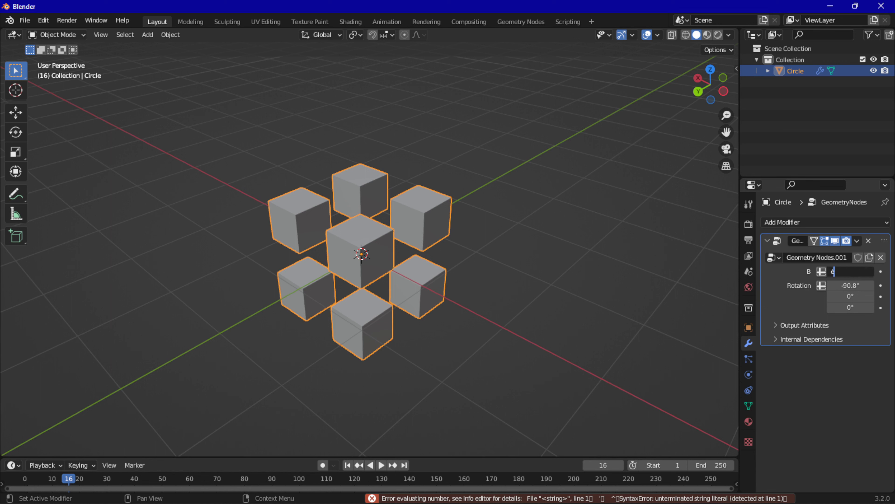
click(585, 246)
click(849, 269)
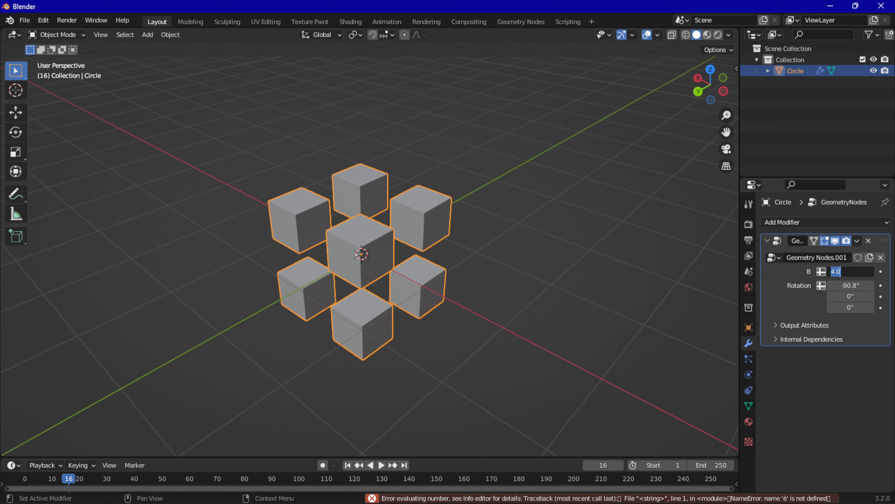
text(5)
key(BackSpace)
text(/7)
key(BackSpace)
key(BackSpace)
text(7)
key(Return)
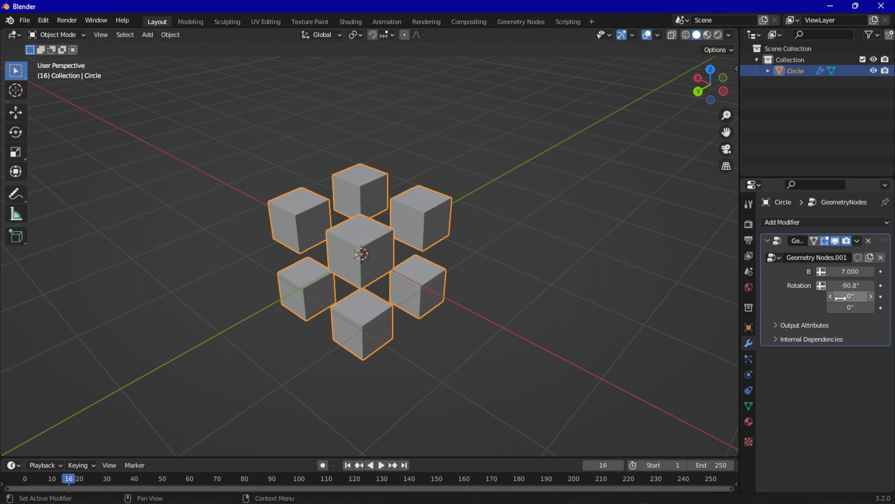
drag(841, 297, 795, 292)
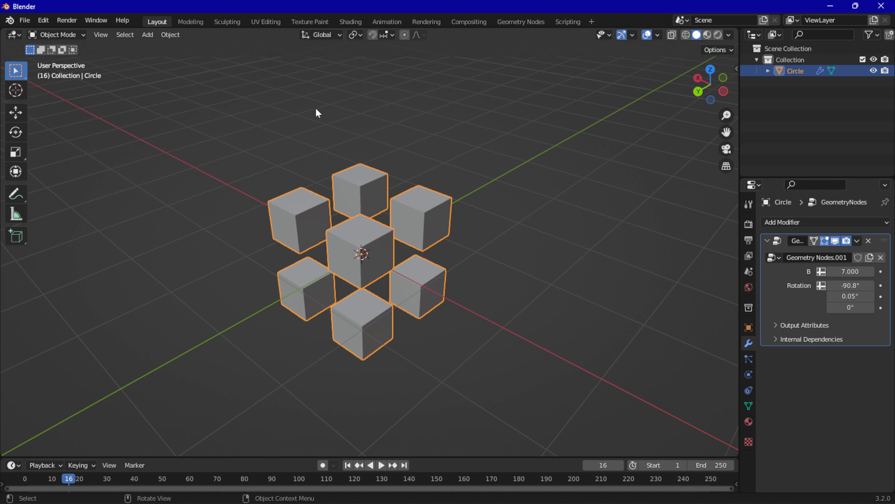
Delete the existing cube grid object and add a new mesh circle to the scene
key(x)
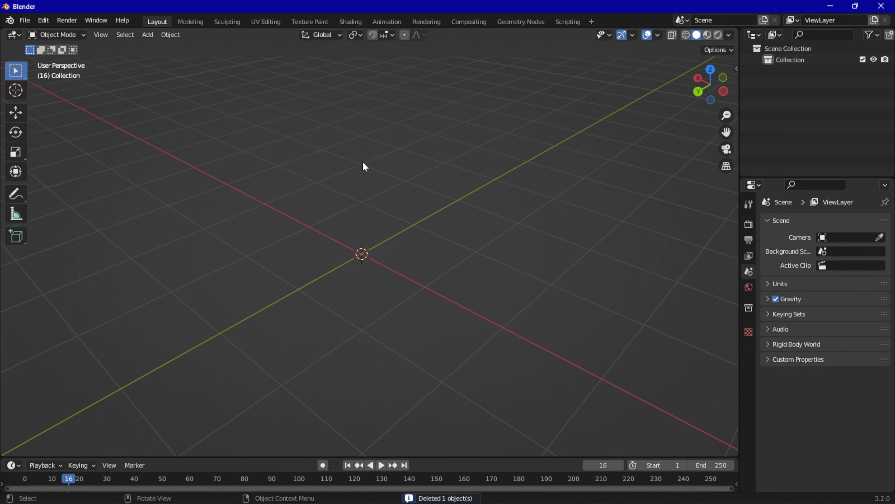
key(shift+a)
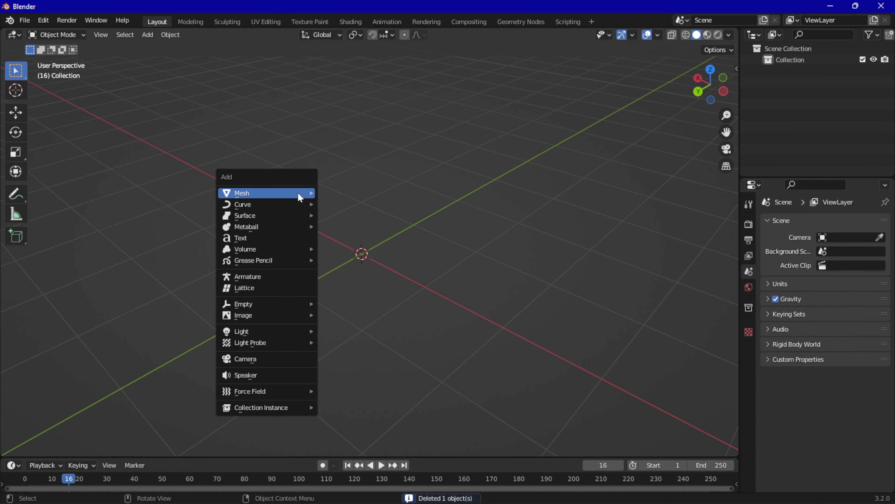
mouse_move(299, 192)
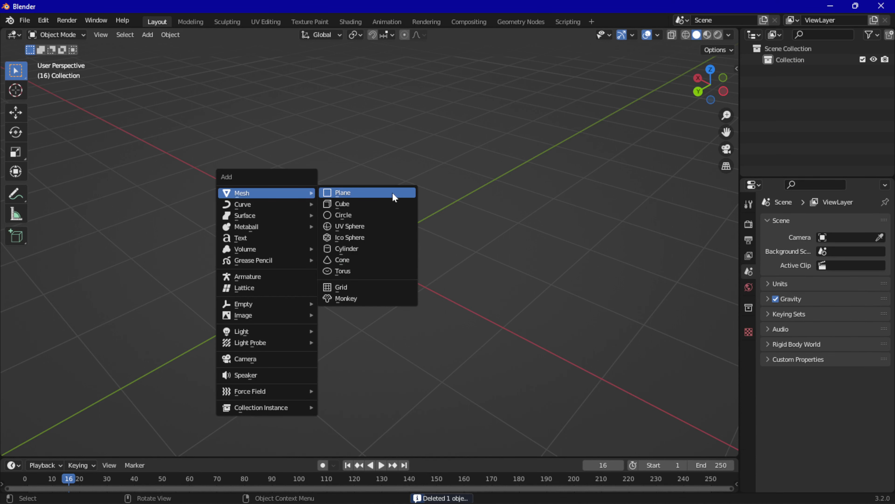
click(384, 218)
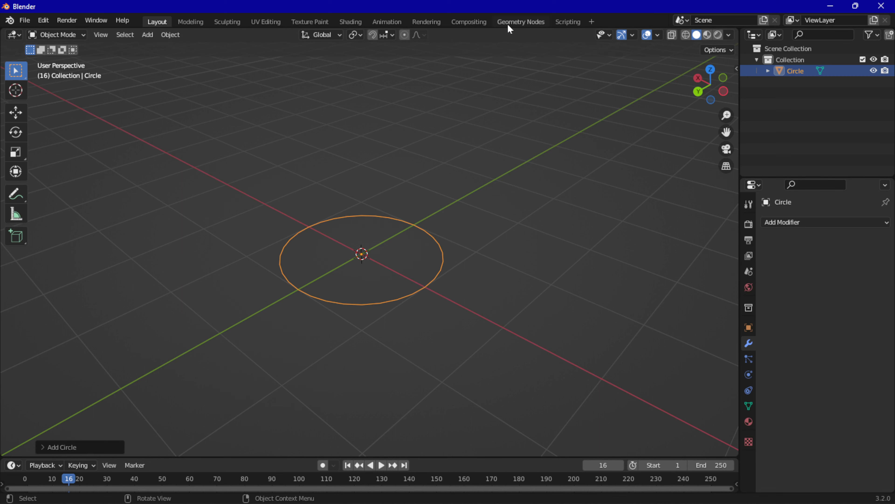
Create a new geometry node tree on the circle and insert a Cube node before the Group Output, spacing the nodes apart
click(514, 22)
click(355, 280)
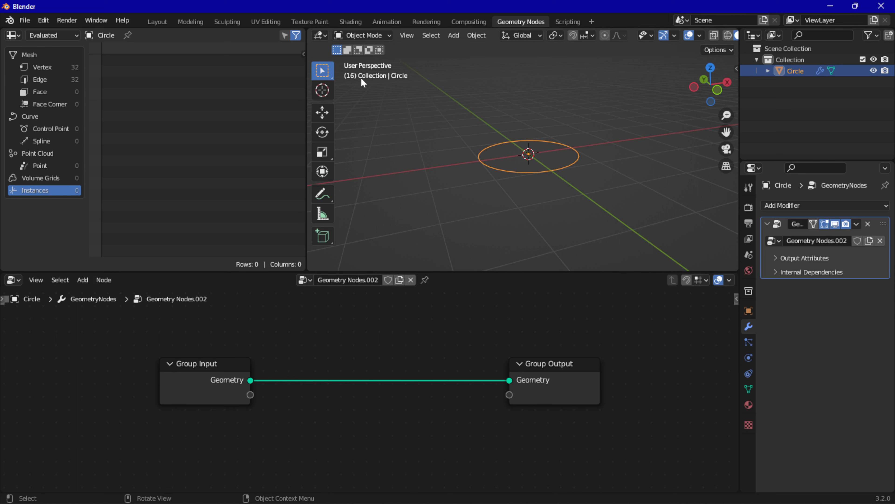
click(106, 280)
click(82, 279)
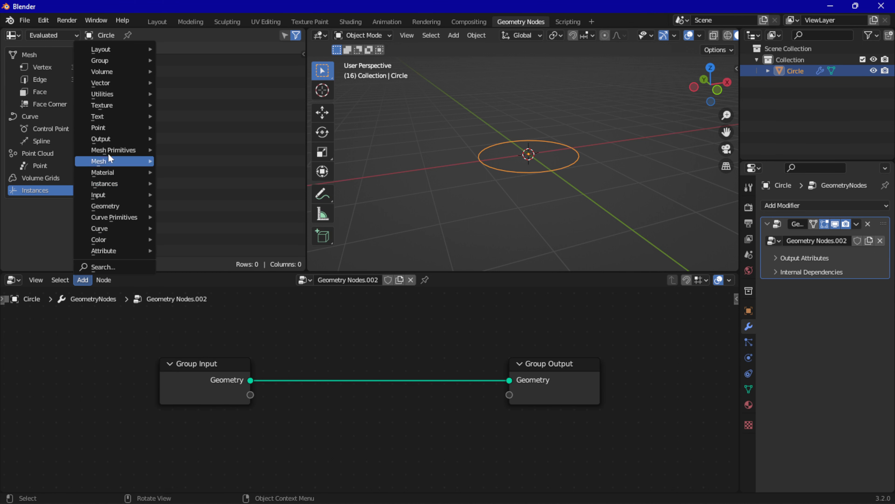
mouse_move(111, 154)
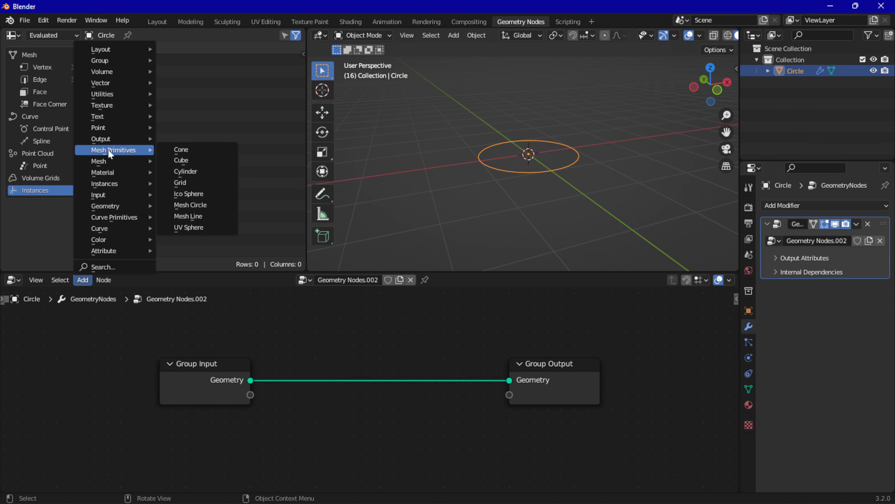
click(202, 160)
click(293, 367)
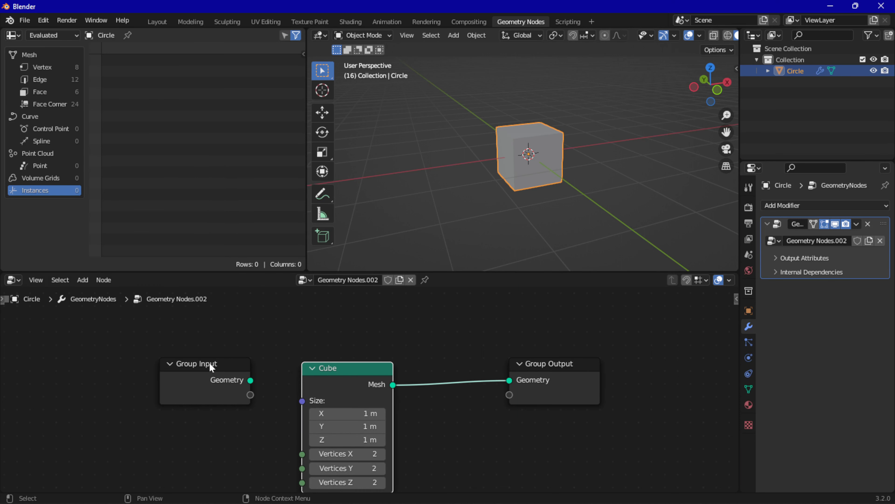
drag(106, 325, 220, 365)
drag(548, 375, 628, 368)
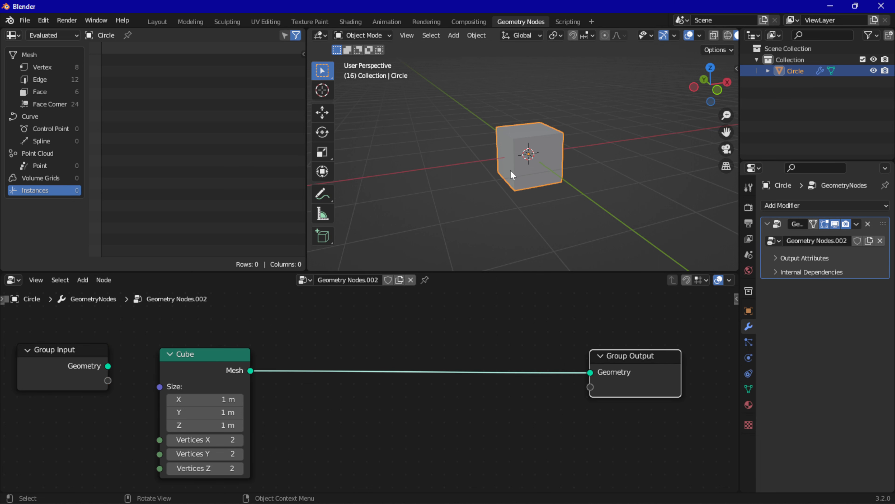
Check the circle's original mesh in Edit Mode, return to Object Mode and set the viewport to wireframe shading
key(Tab)
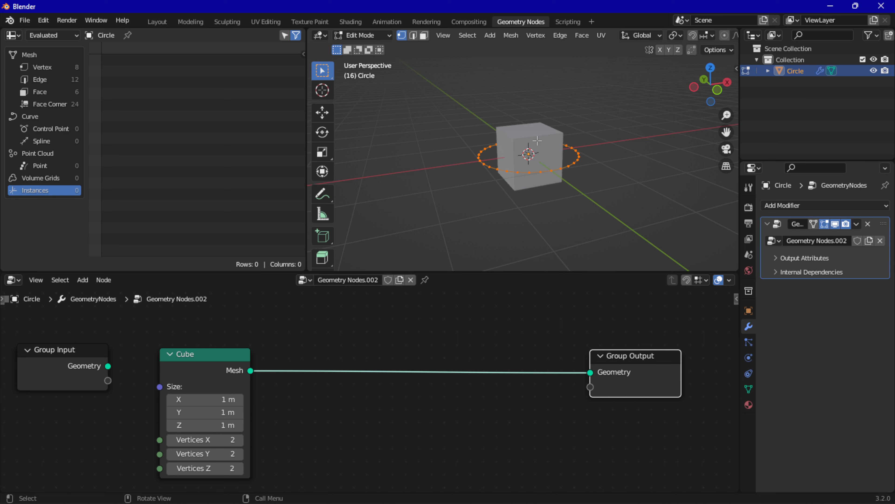
key(Tab)
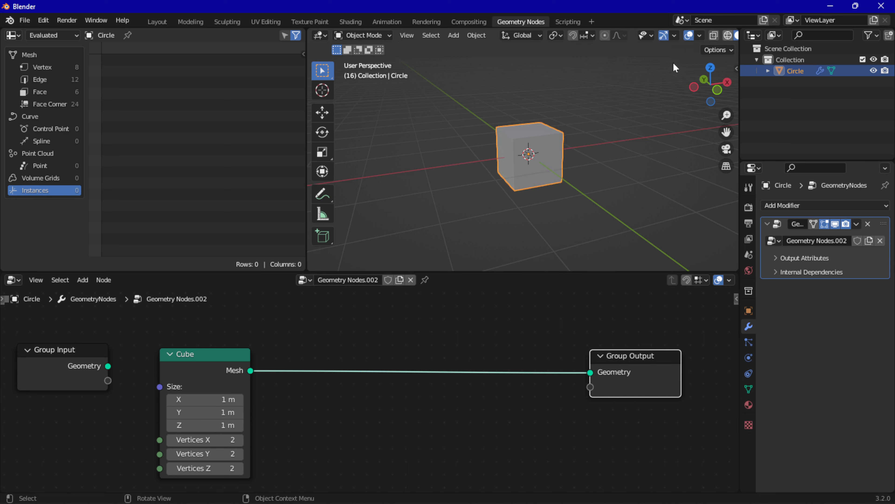
click(727, 35)
scroll(595, 121, up, 3)
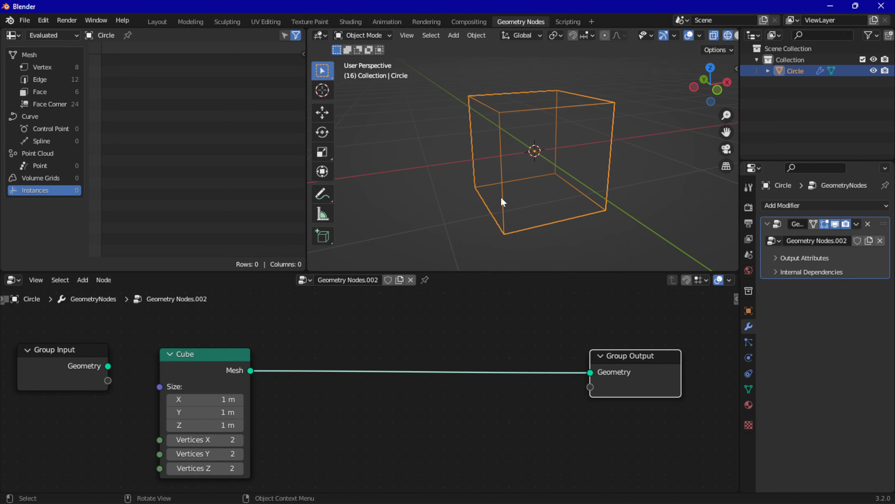
Insert an Instance on Points node between the Cube node and the Group Output
scroll(437, 364, down, 1)
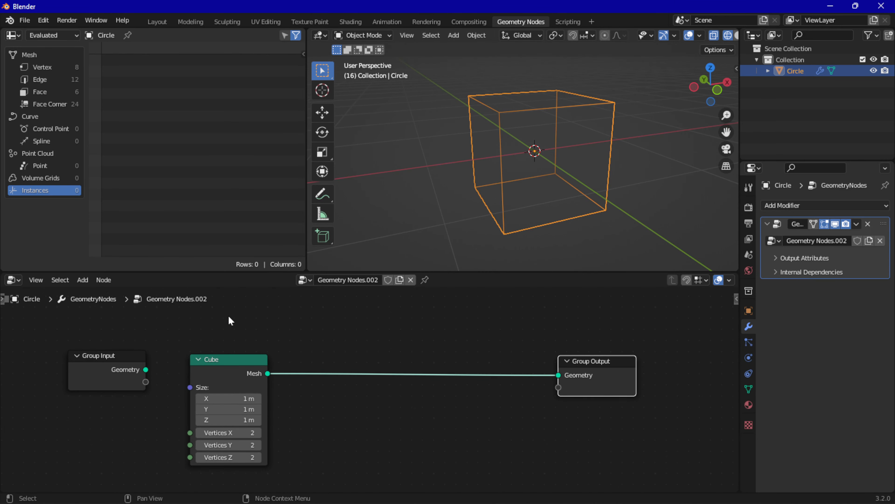
click(92, 278)
mouse_move(109, 185)
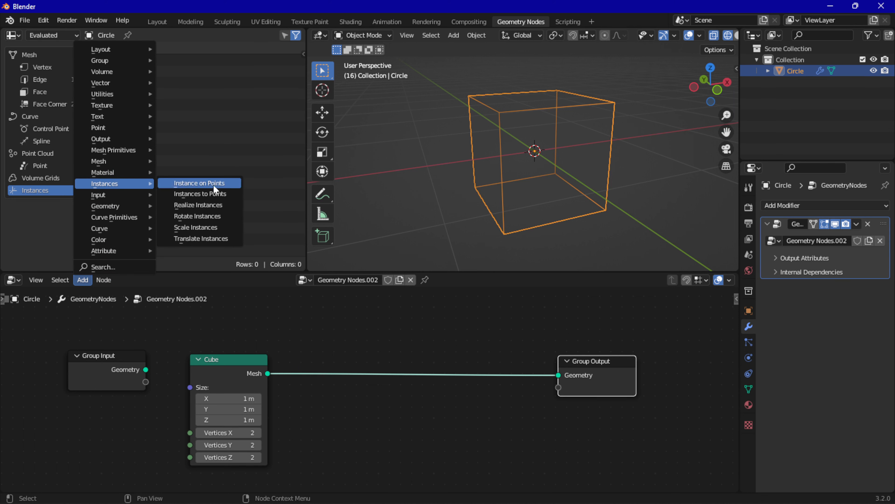
click(199, 183)
click(491, 389)
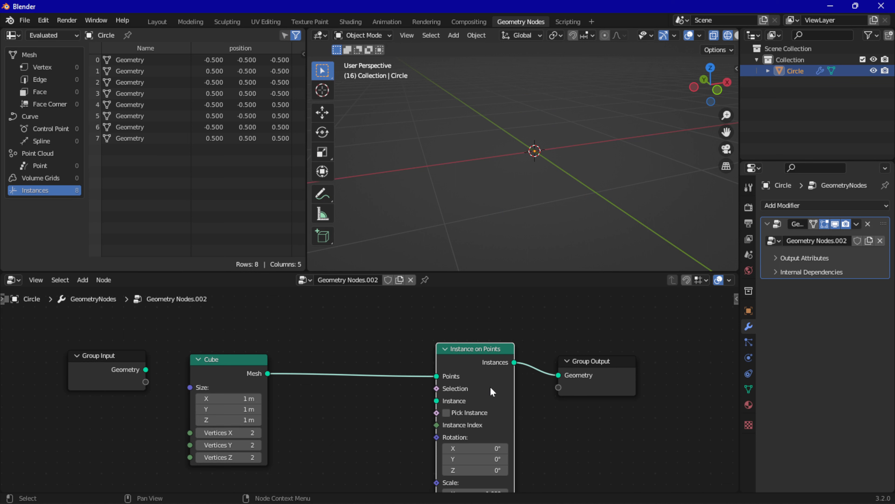
drag(481, 366, 465, 379)
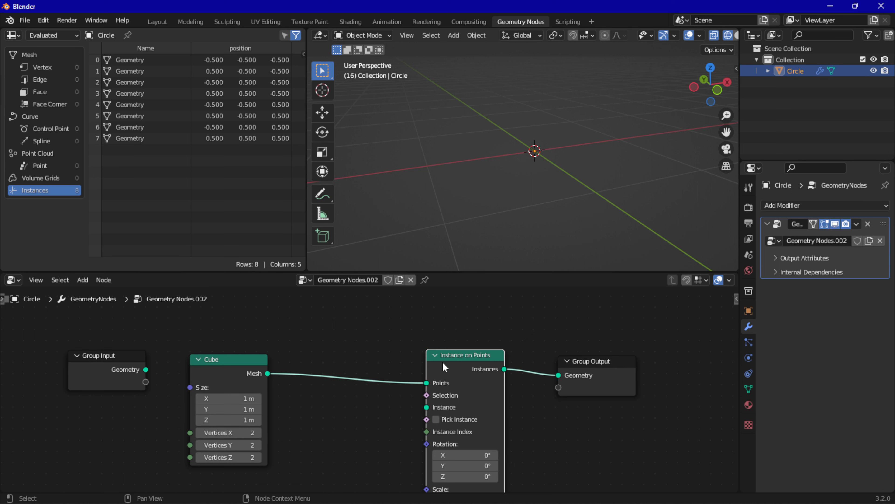
mouse_move(495, 370)
middle_drag(543, 153, 574, 194)
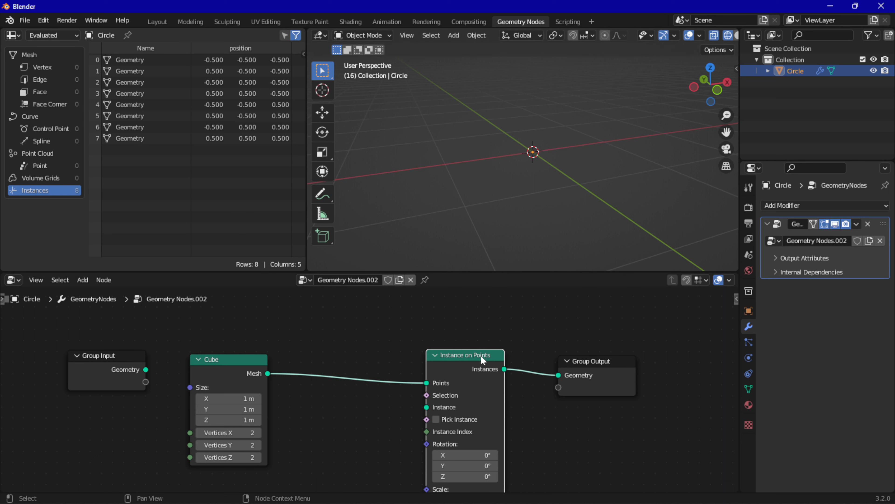
Add a second Cube node and connect its Mesh output to the Instance input of Instance on Points
click(82, 279)
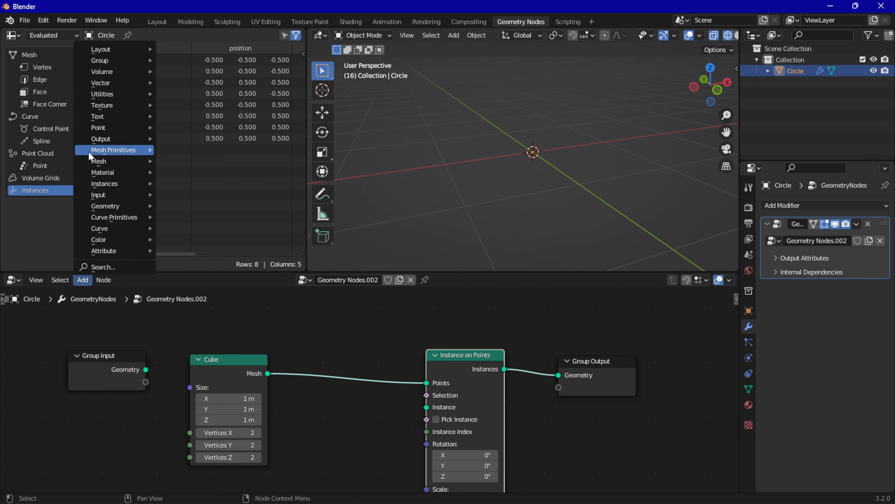
mouse_move(102, 150)
click(183, 160)
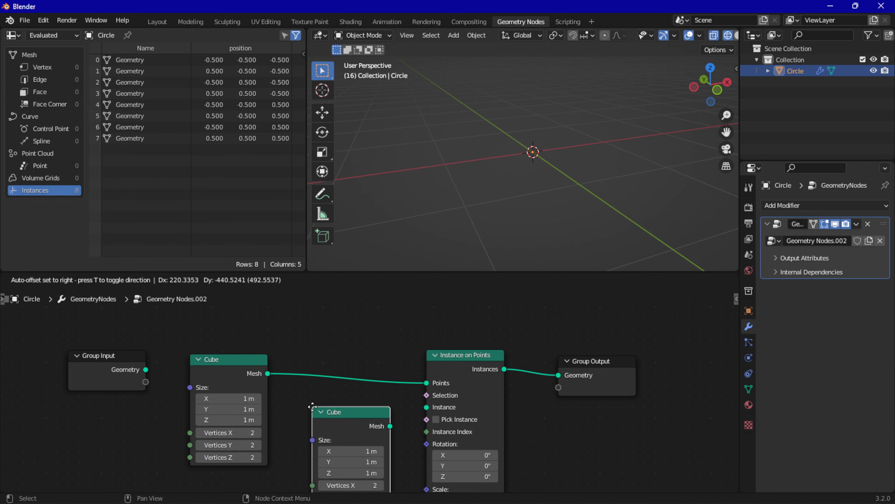
click(353, 409)
drag(394, 420, 434, 414)
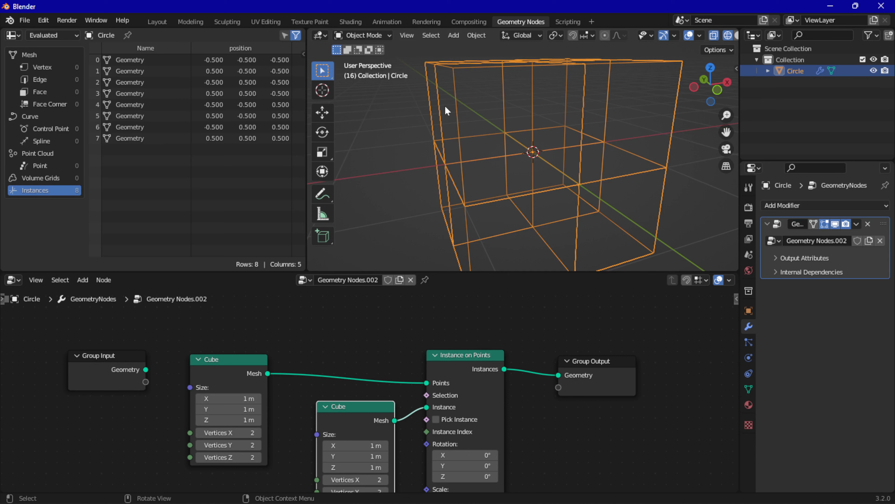
middle_drag(386, 403, 390, 331)
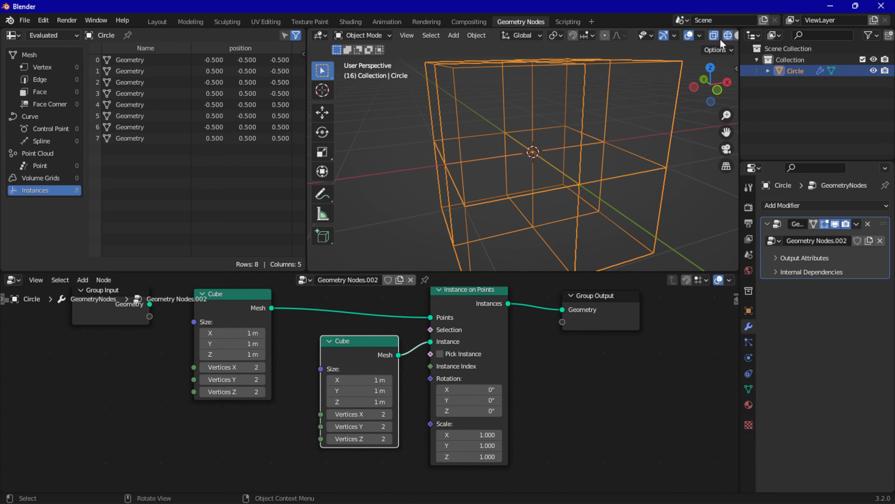
Switch the viewport to solid shading and set the second Cube node's size to 0.1 m on X, Y and Z
scroll(728, 37, down, 2)
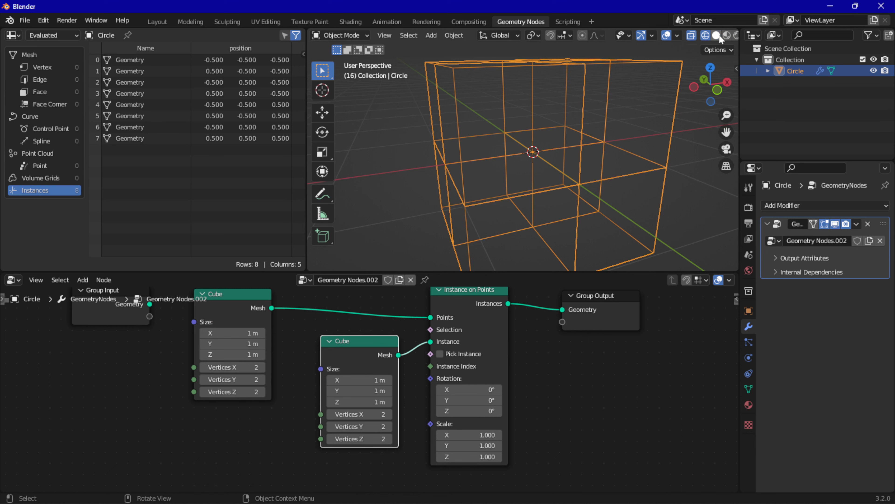
click(718, 35)
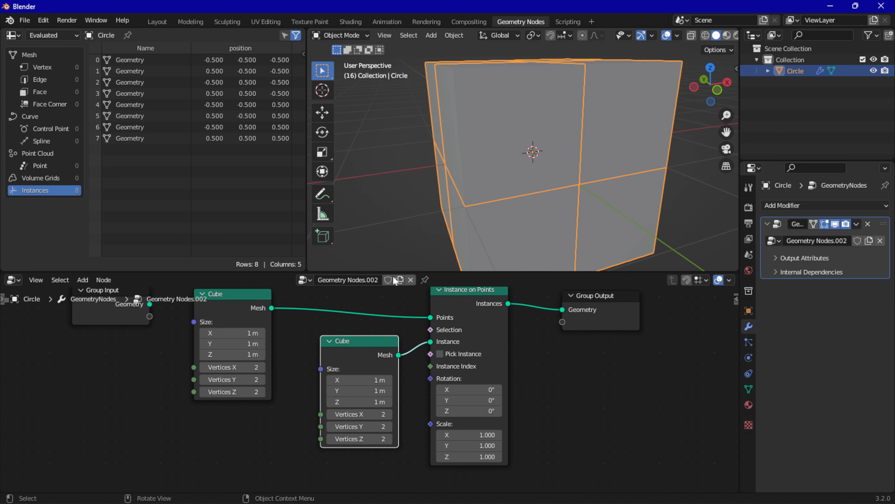
key(BackSpace)
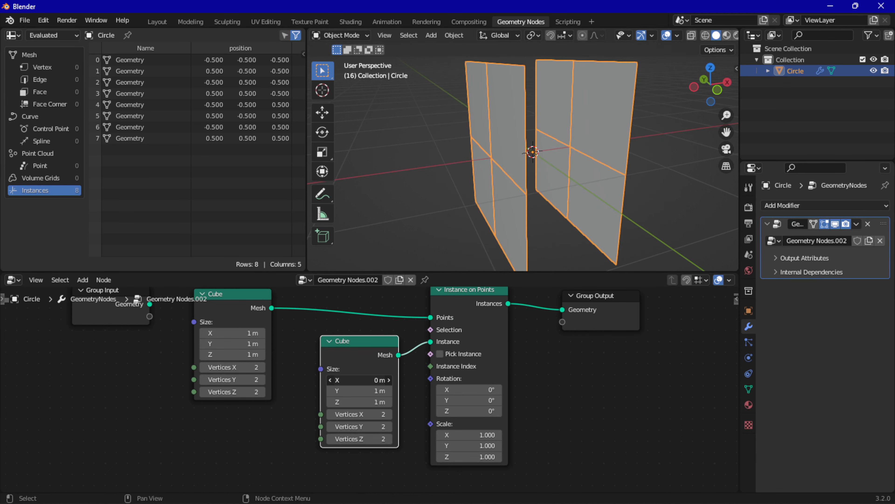
key(BackSpace)
key(BackSpace)
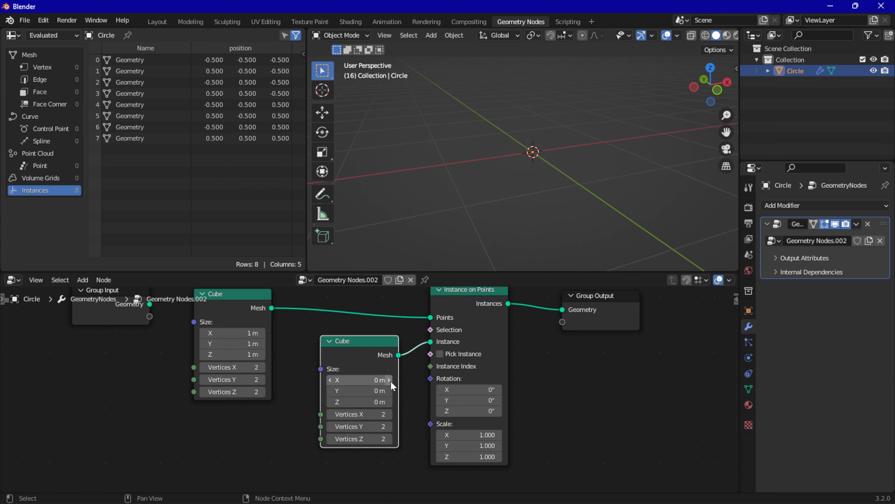
click(389, 380)
click(389, 390)
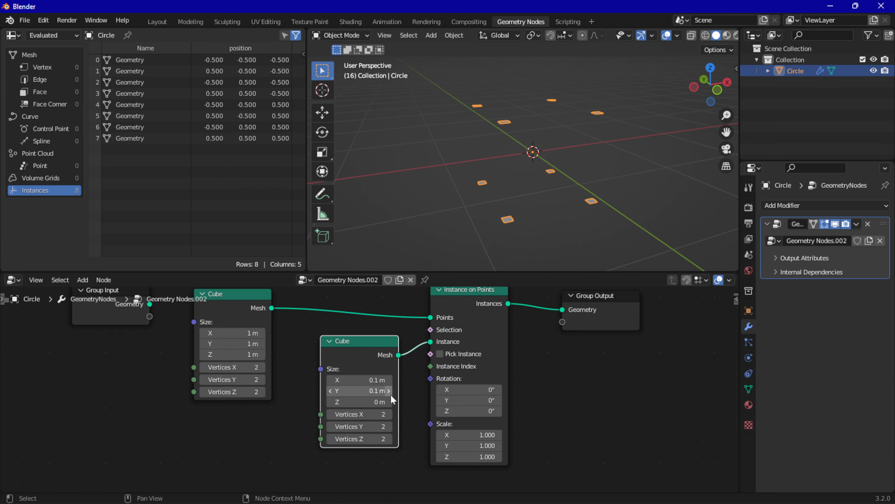
click(389, 401)
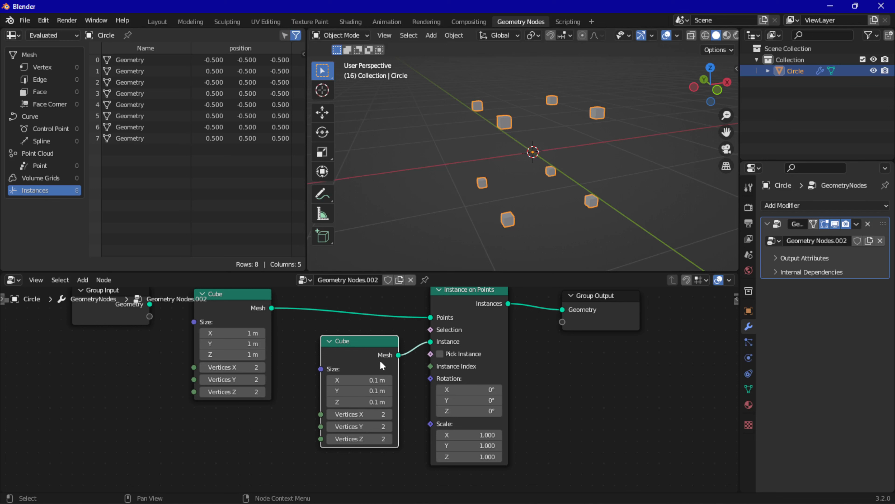
Increase the instanced Cube node's size to 0.5 m on all three axes
click(390, 380)
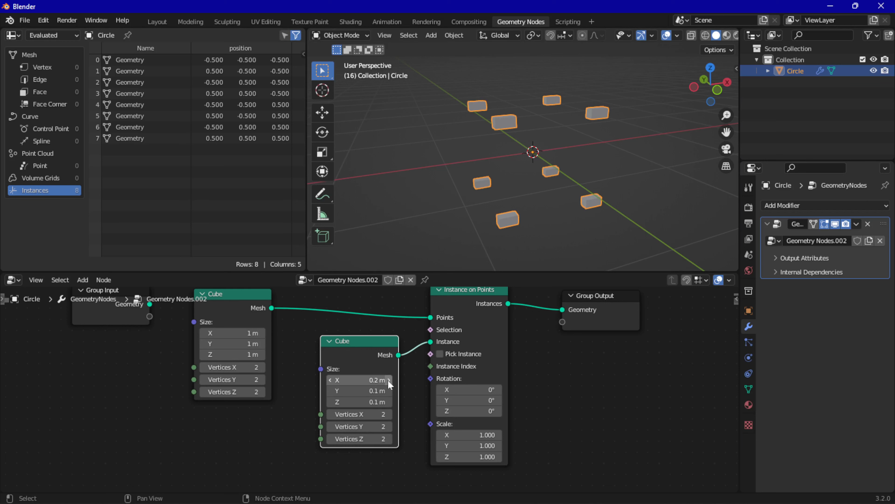
click(389, 379)
click(389, 380)
click(389, 380)
click(390, 390)
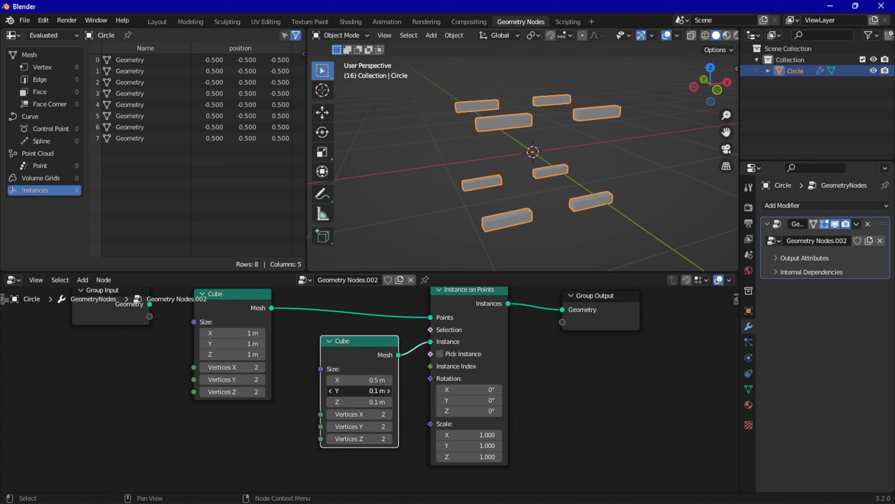
click(389, 390)
click(390, 390)
click(390, 391)
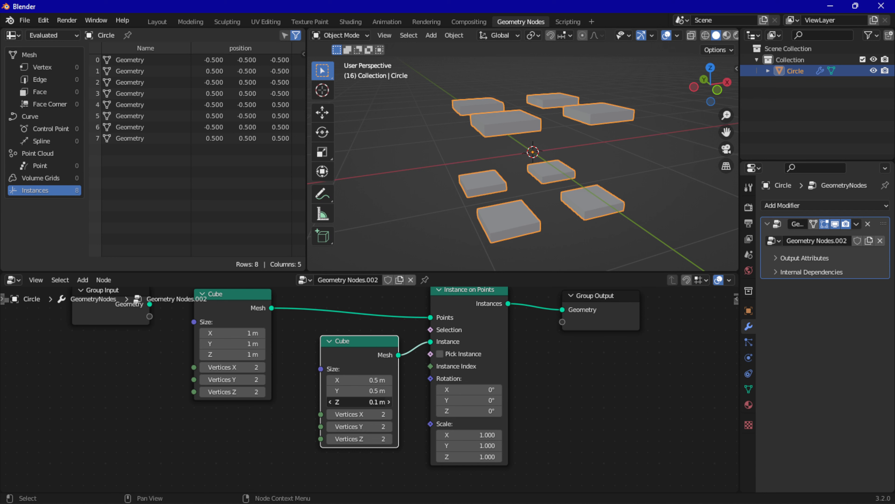
click(389, 402)
click(389, 401)
click(389, 401)
click(390, 402)
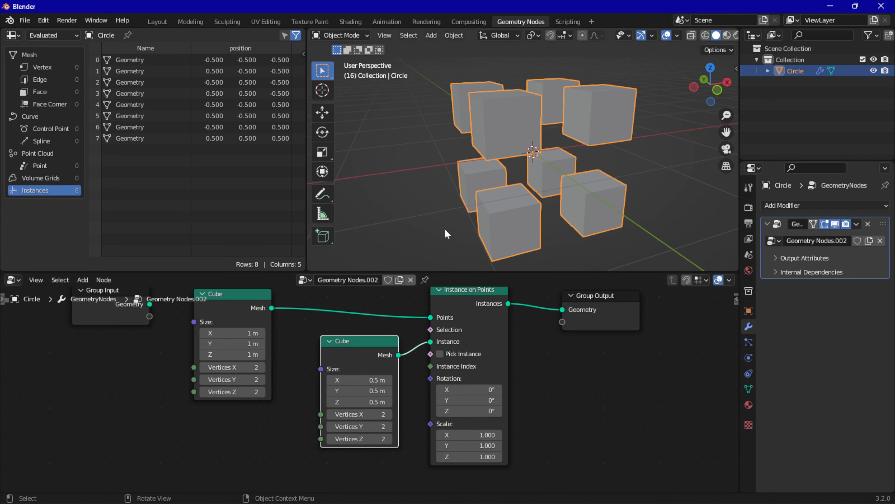
Move the Group Output node farther from Instance on Points to make room for another node
middle_drag(539, 364, 388, 394)
scroll(387, 395, down, 1)
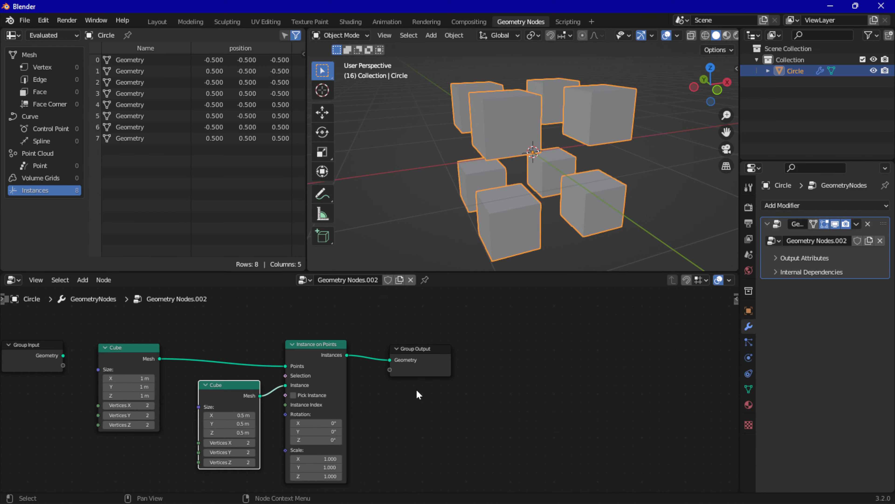
drag(384, 323, 478, 420)
drag(445, 371, 643, 365)
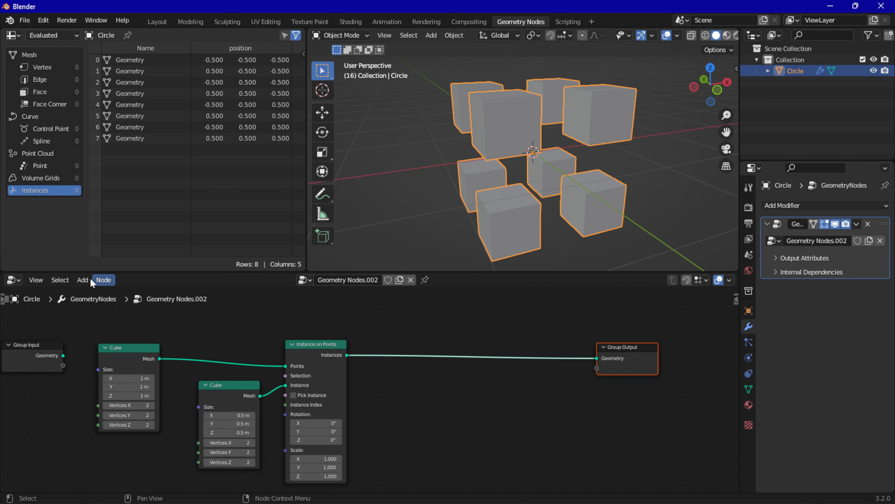
Insert a Transform node between Instance on Points and Group Output
click(84, 279)
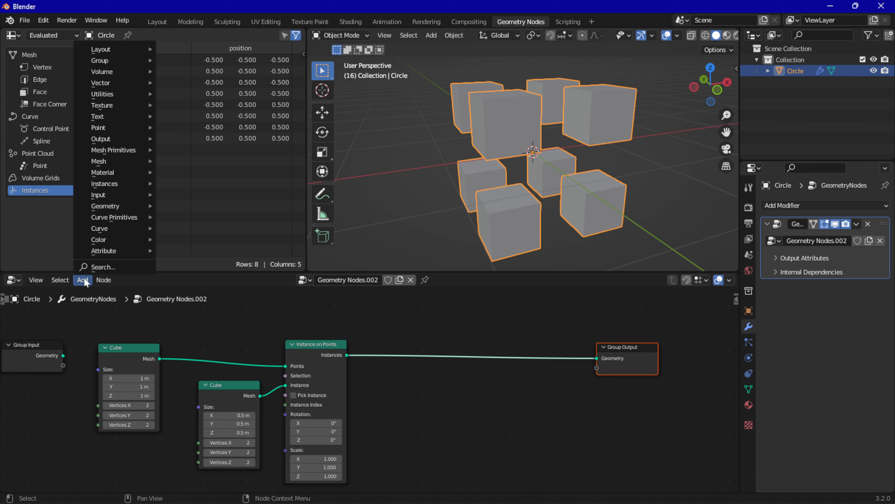
mouse_move(132, 207)
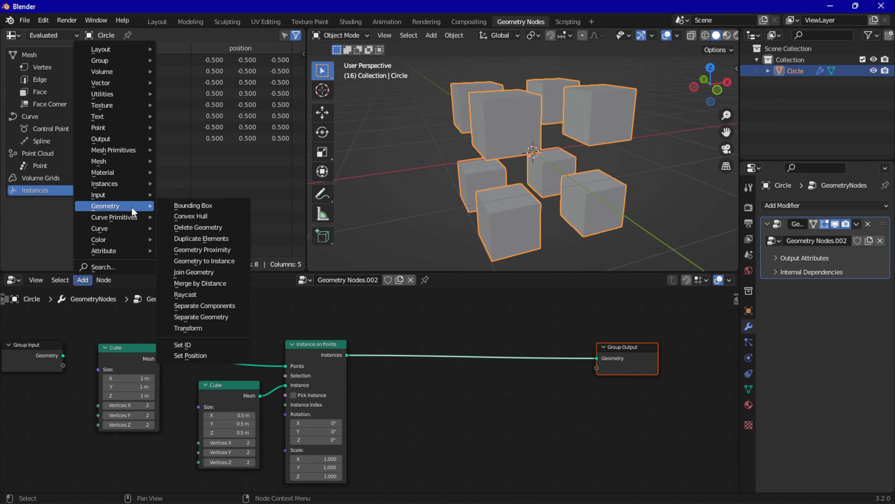
click(201, 327)
click(440, 387)
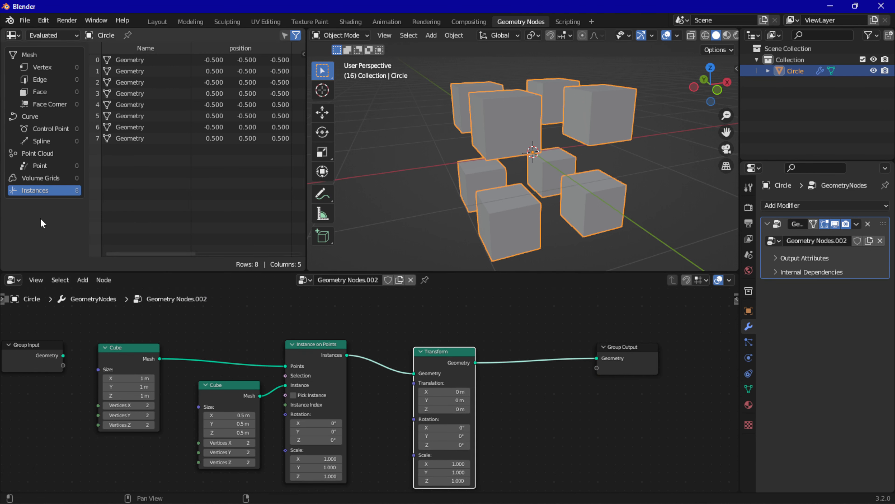
click(88, 279)
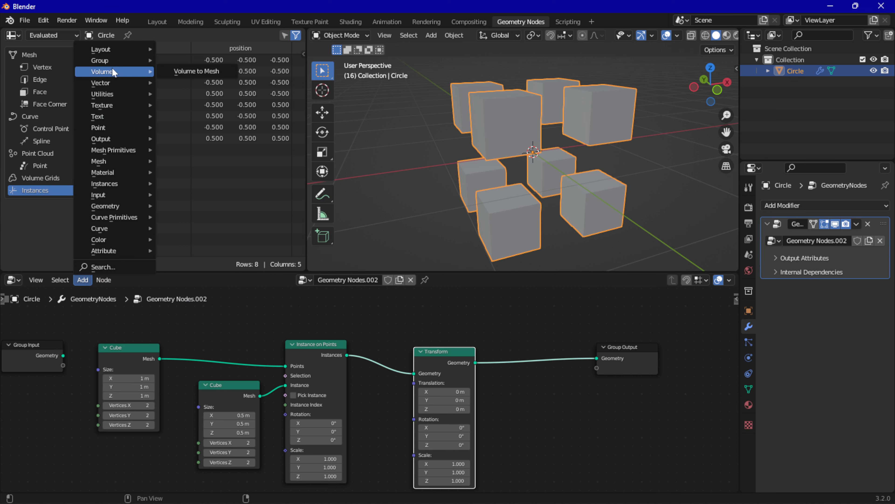
mouse_move(135, 83)
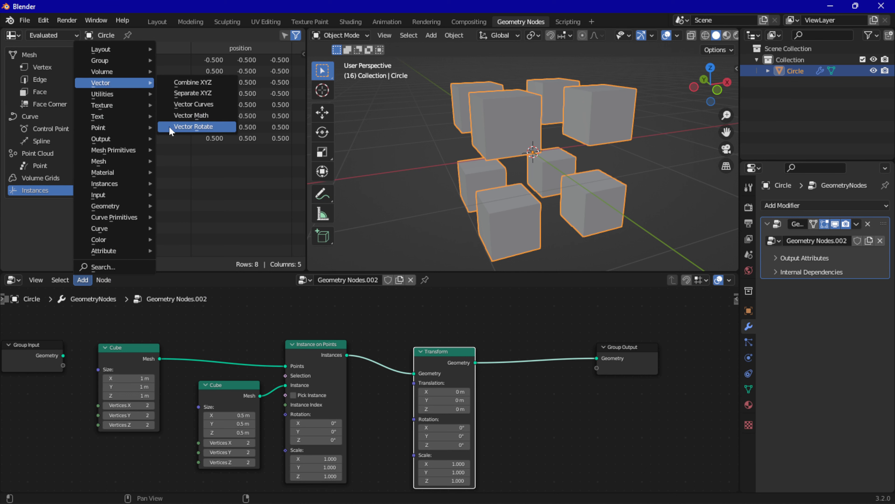
mouse_move(99, 93)
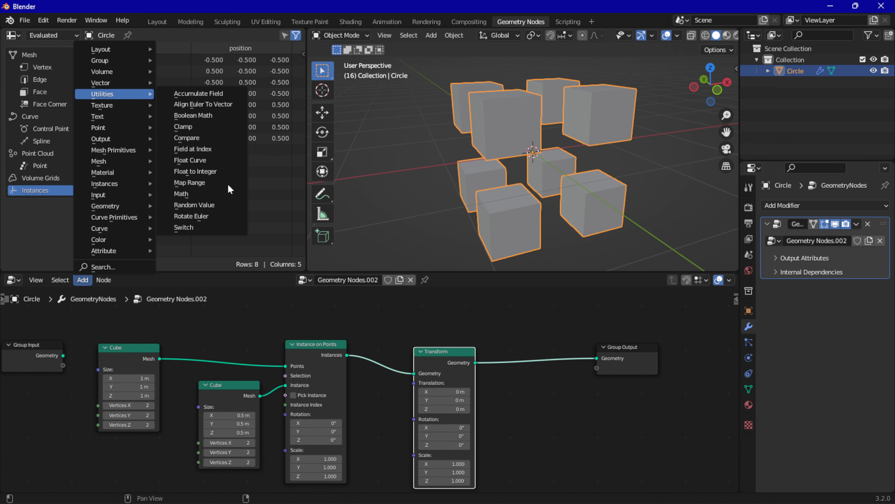
scroll(509, 402, up, 3)
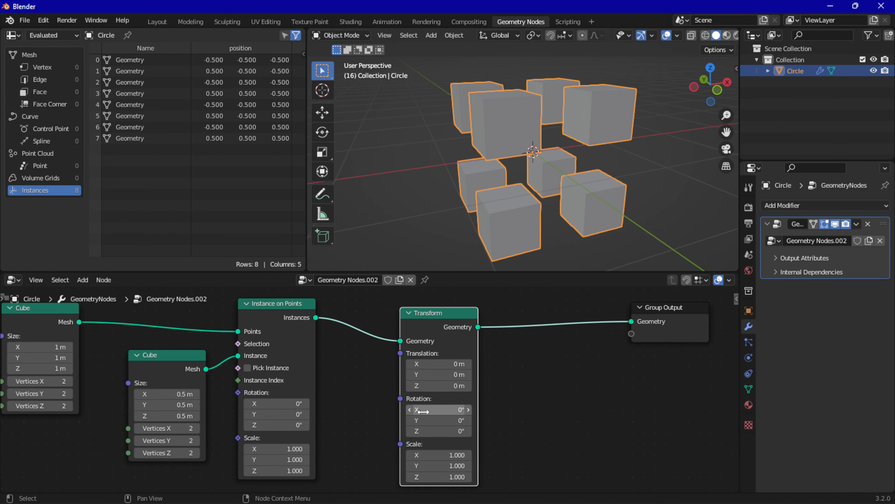
Try an X rotation of about -28.2° in the Transform node and reset it to 0°
mouse_move(434, 409)
mouse_down()
mouse_move(414, 409)
mouse_move(432, 409)
mouse_up()
click(439, 409)
text(a)
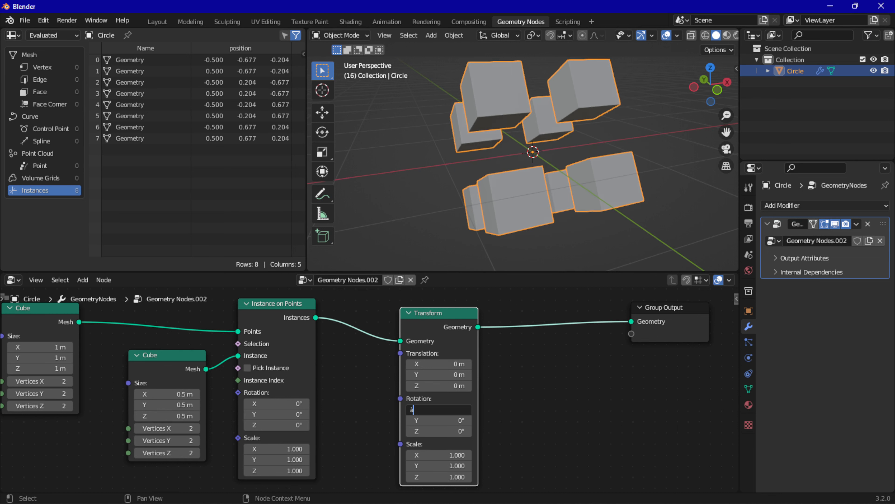
key(Return)
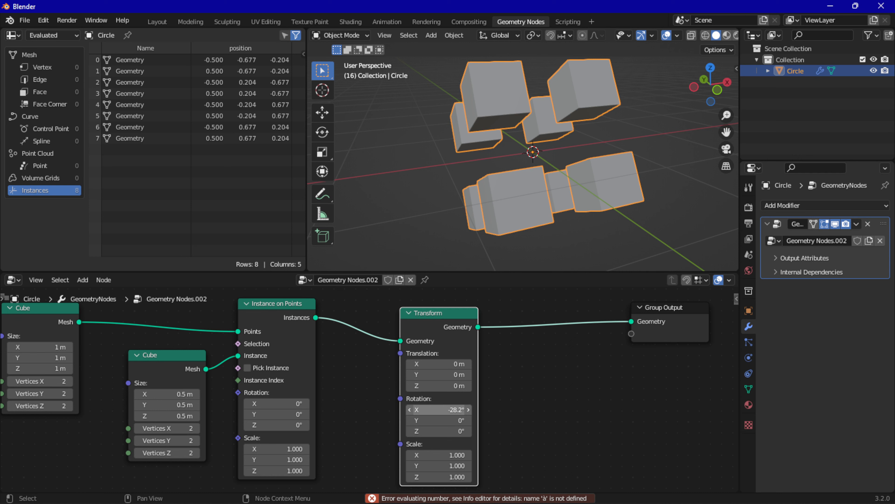
click(439, 410)
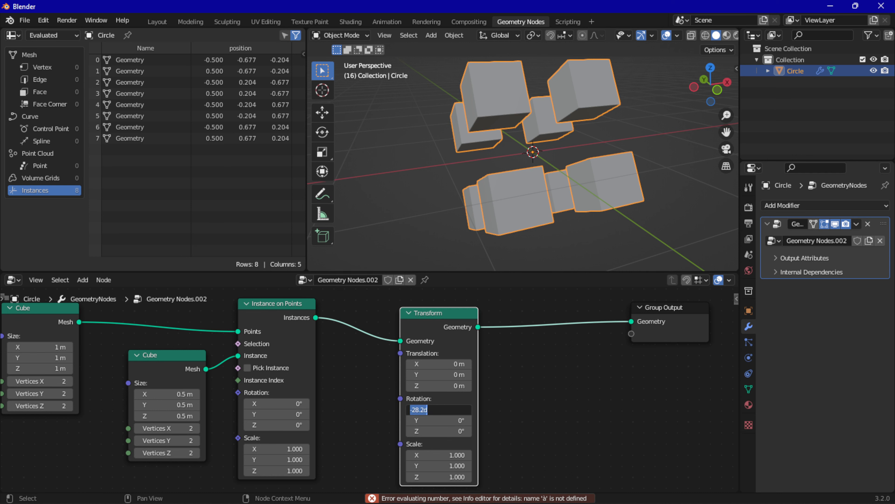
text(0)
key(Return)
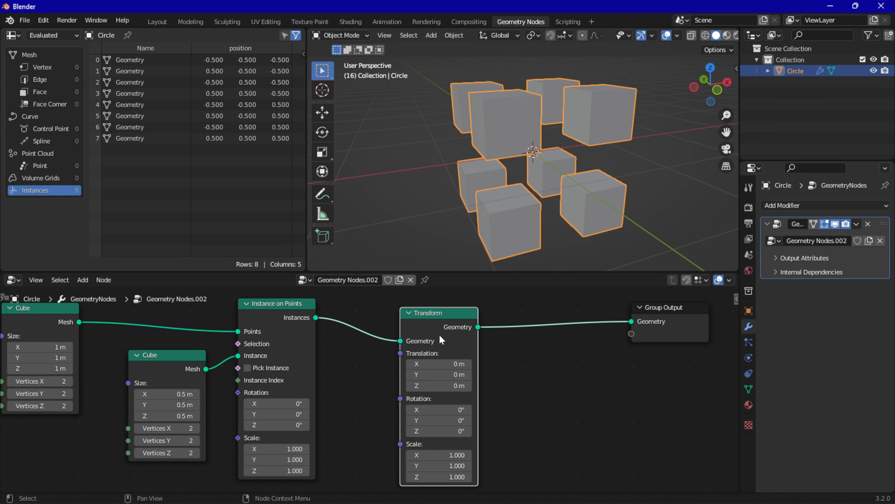
Delete the Transform node and reconnect the Instances output of Instance on Points to the Group Output's Geometry input
drag(434, 322, 558, 320)
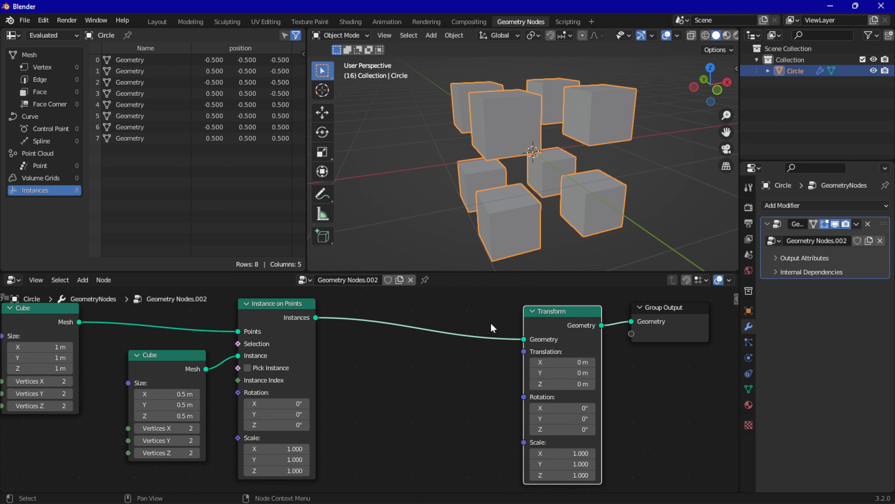
key(x)
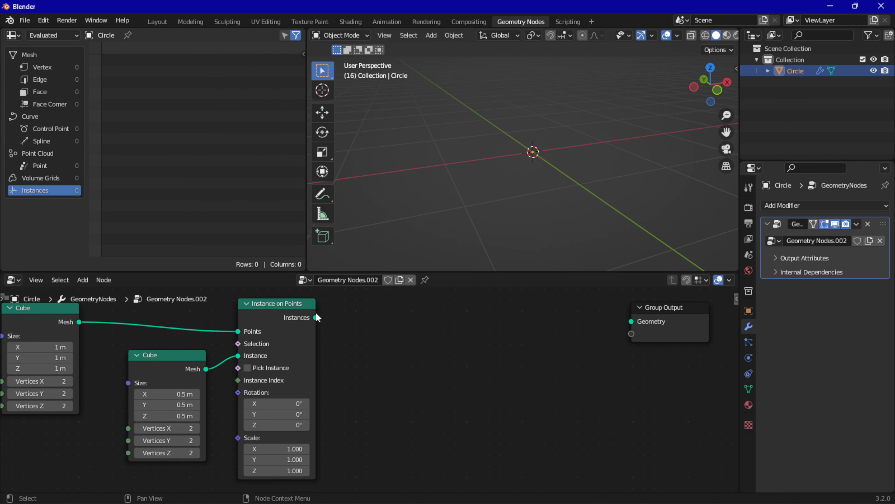
drag(316, 313, 602, 332)
drag(315, 317, 630, 322)
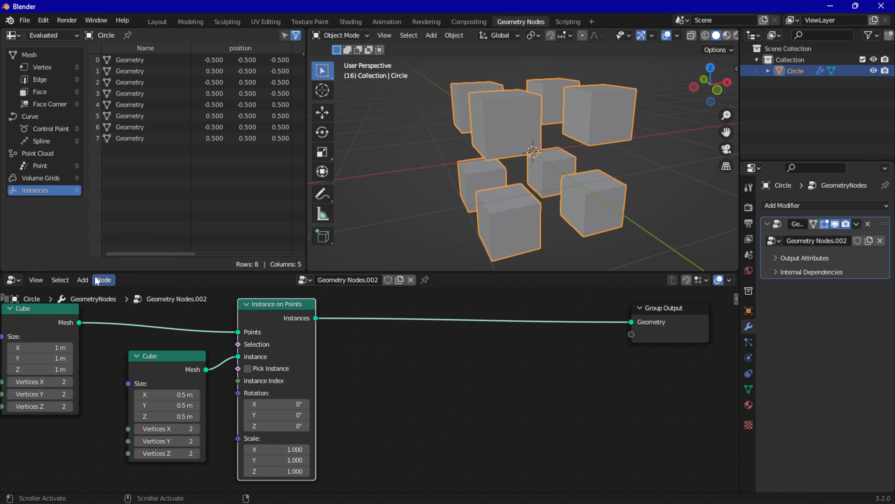
Insert a Rotate Instances node between Instance on Points and Group Output and set its Y rotation to about -9.1°
click(83, 281)
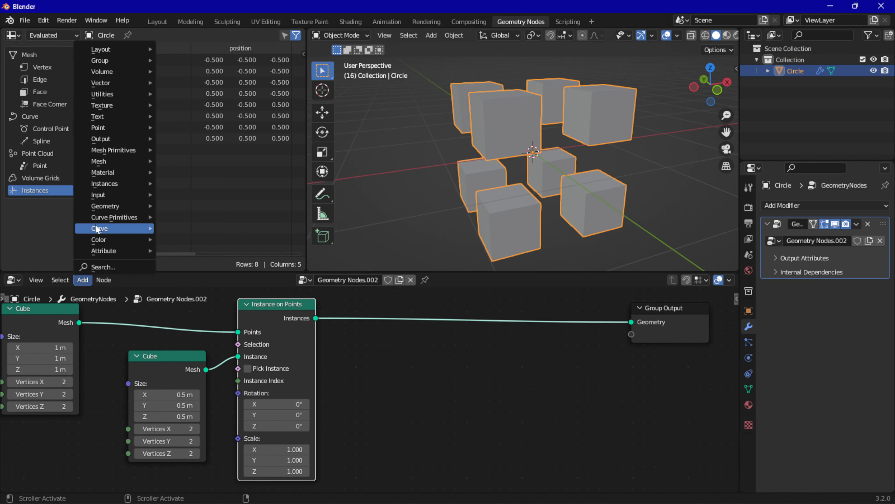
mouse_move(105, 184)
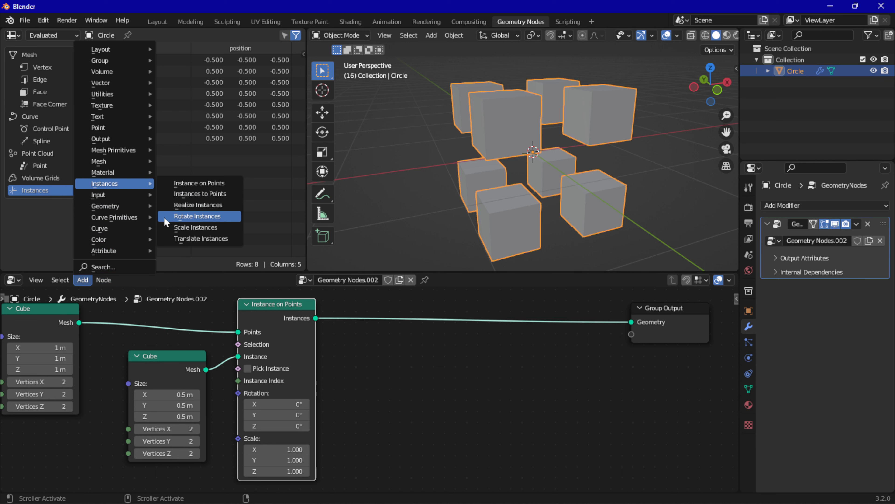
click(217, 219)
click(502, 301)
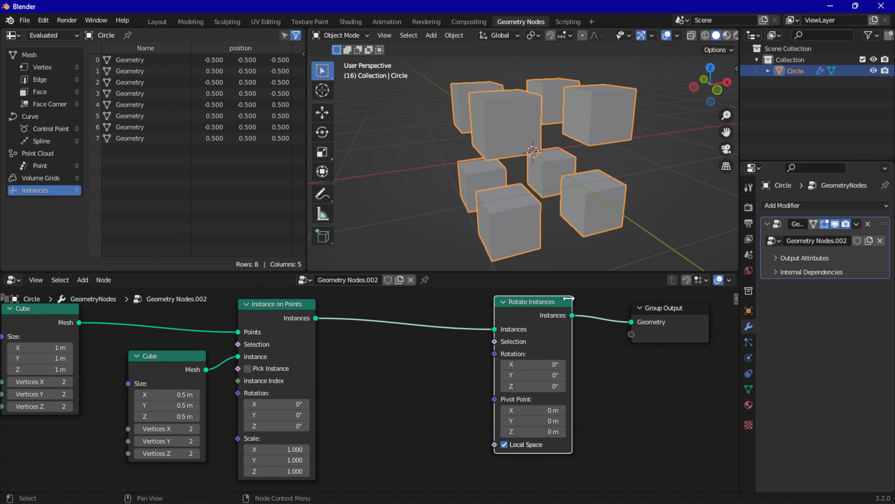
mouse_move(534, 375)
mouse_down()
mouse_move(583, 375)
mouse_move(529, 373)
mouse_up()
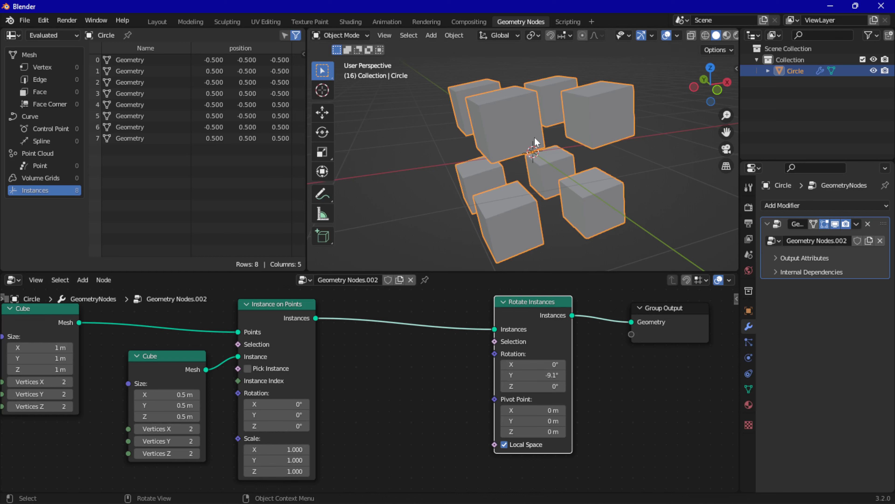
Add an Index node and place it between the Instance on Points and Rotate Instances nodes
click(83, 286)
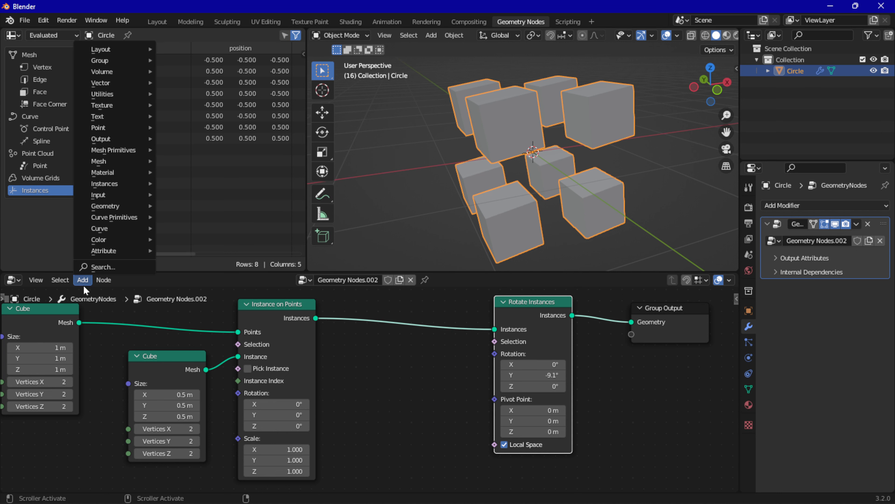
click(84, 287)
click(83, 280)
mouse_move(103, 196)
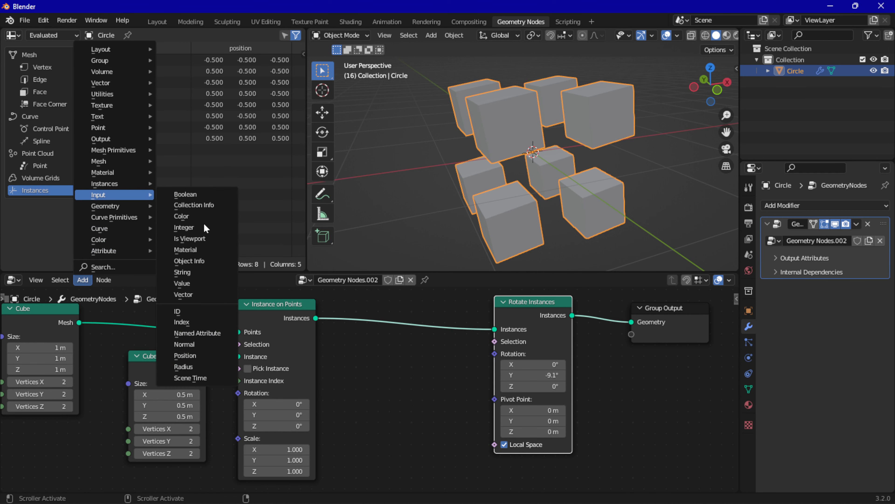
click(209, 321)
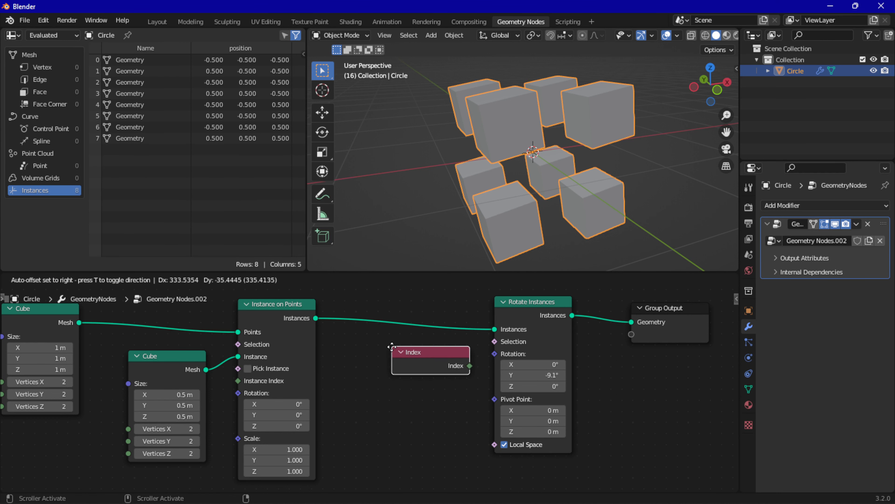
click(400, 355)
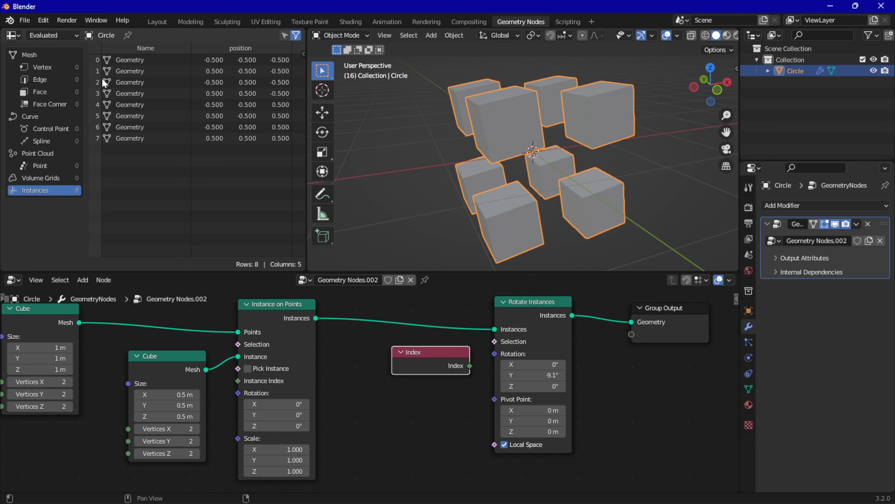
Add a Compare node below the Index node, feeding Index into A and its Result into the Selection of Rotate Instances
click(85, 280)
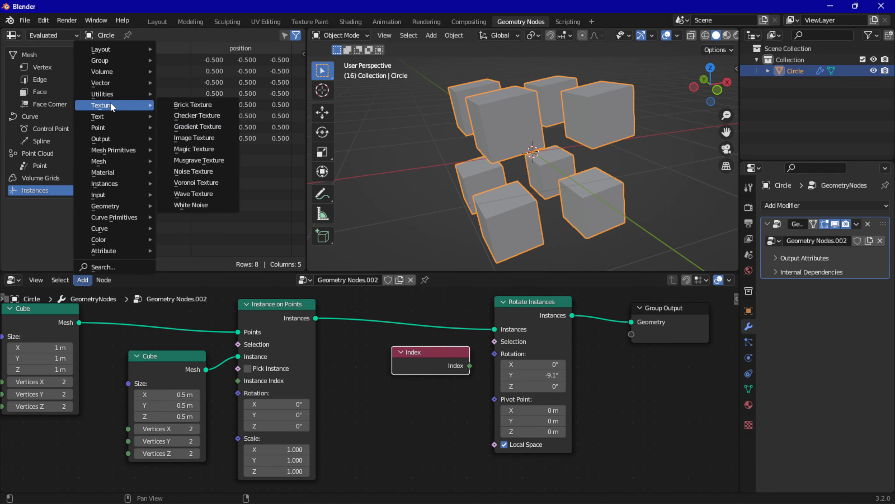
mouse_move(114, 94)
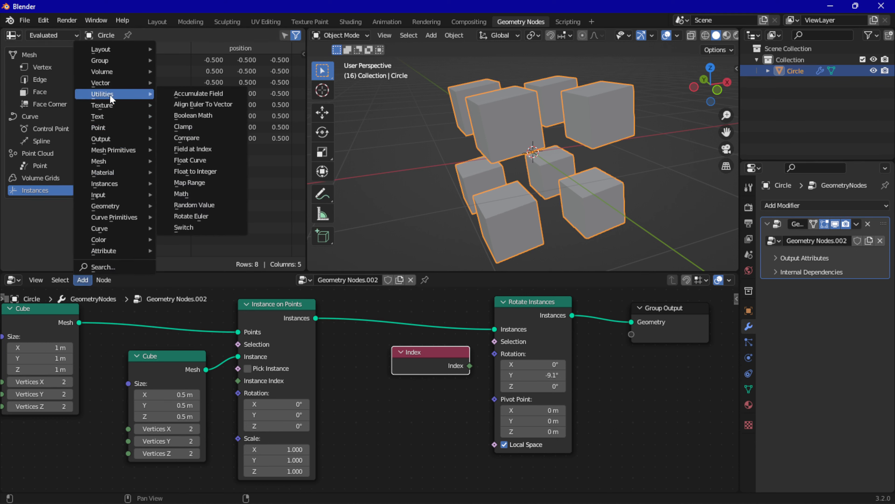
click(181, 138)
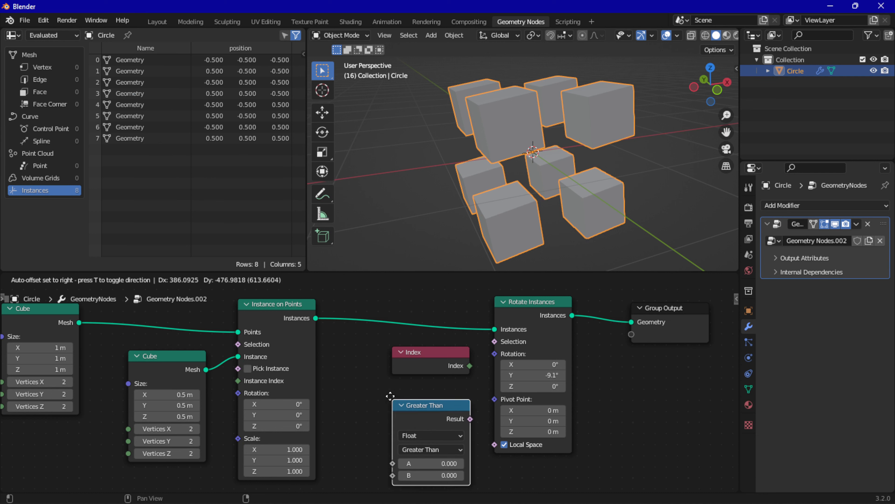
click(390, 379)
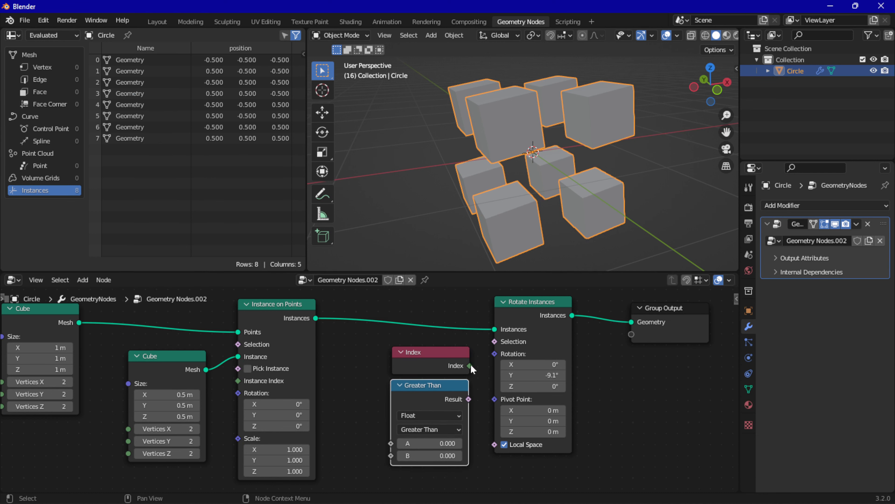
drag(470, 365, 390, 443)
drag(470, 399, 497, 338)
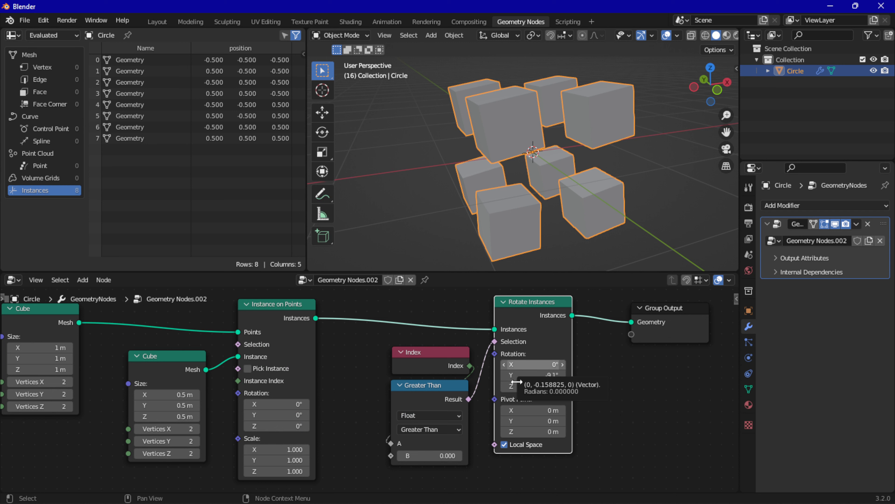
Set the Greater Than comparison's B value to about 4.6 and the Rotate Instances Y rotation to about -91.1°
drag(407, 456, 445, 441)
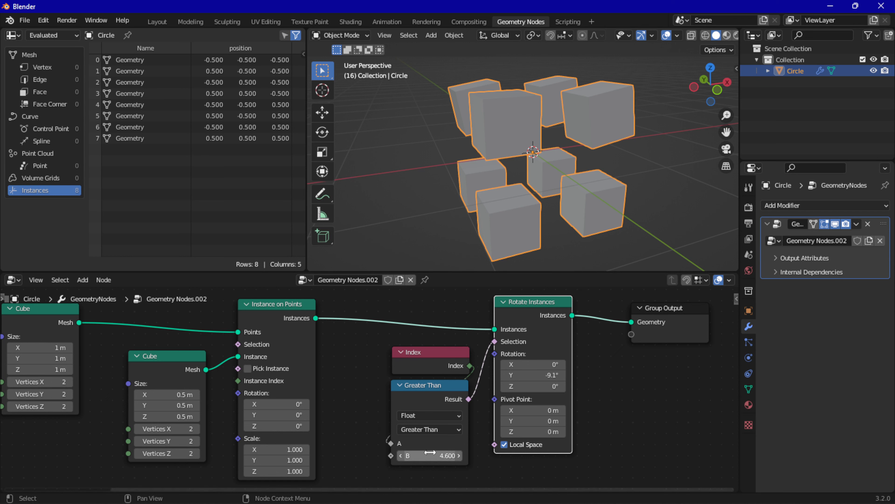
drag(538, 375, 510, 375)
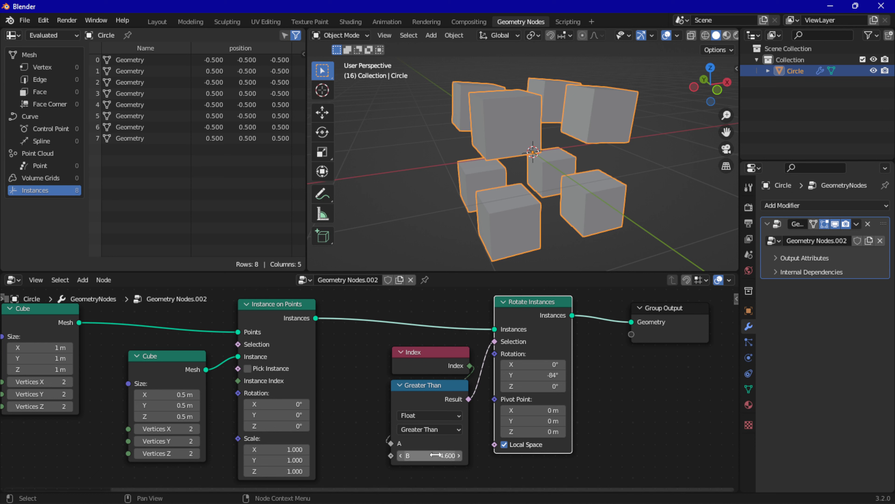
mouse_move(522, 375)
mouse_down()
mouse_move(530, 375)
mouse_move(511, 375)
mouse_up()
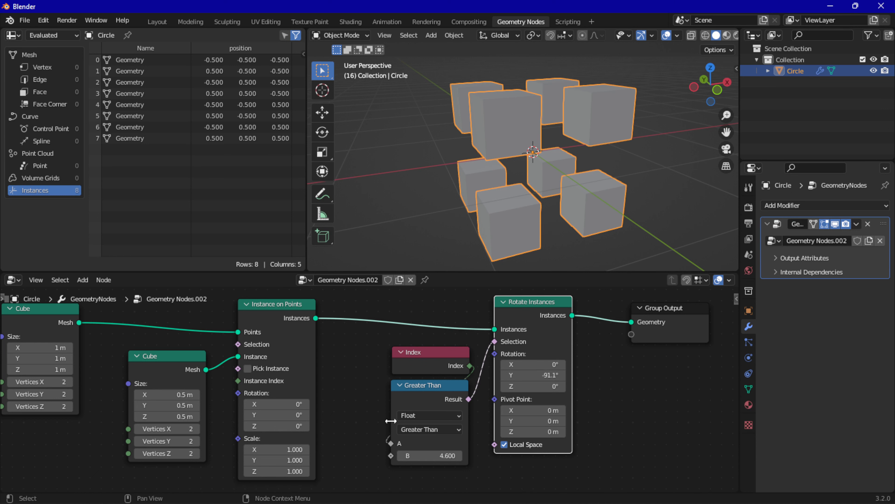
Change the comparison operation to Equal and set the Rotate Instances Y rotation to about -147°
click(418, 416)
click(428, 429)
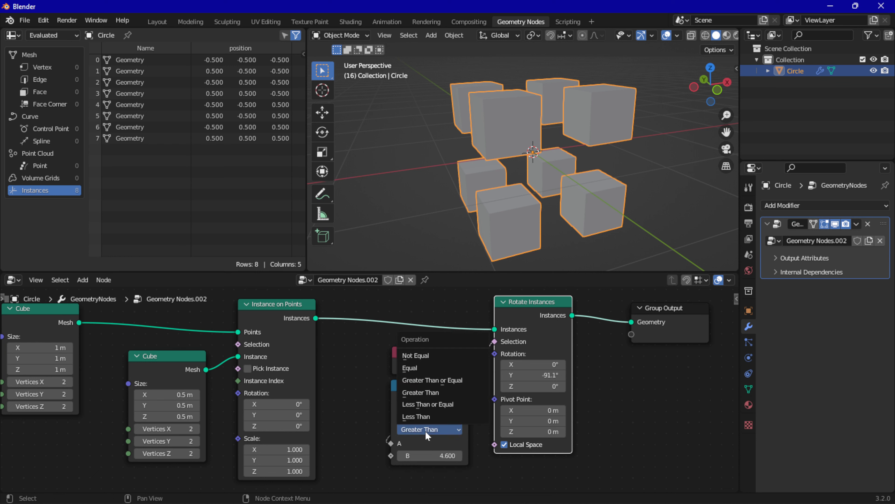
click(435, 368)
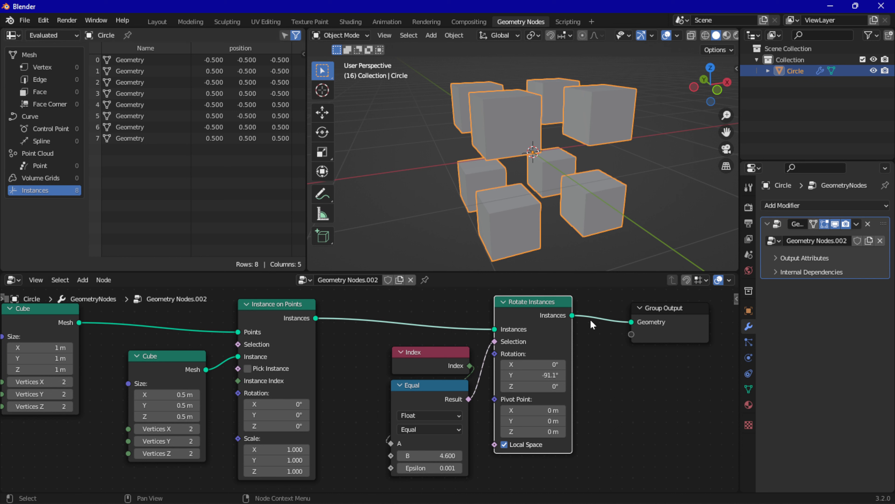
drag(531, 375, 535, 375)
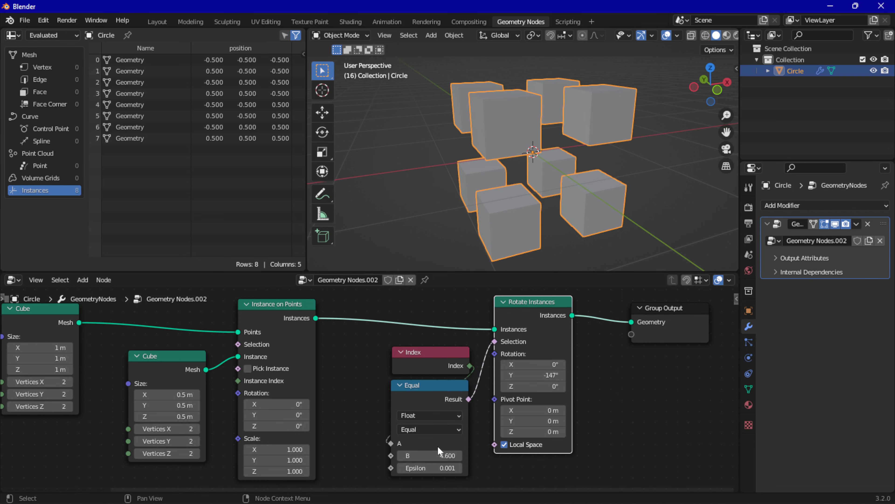
Set the Equal node's B value to 4 and rotate the matching instance to about -199° on Y
click(435, 455)
key(Return)
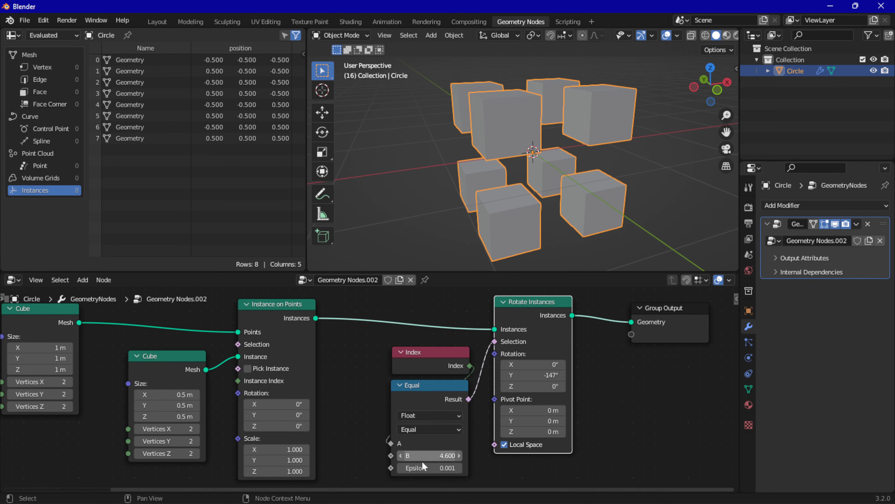
scroll(422, 461, up, 3)
middle_drag(349, 451, 314, 293)
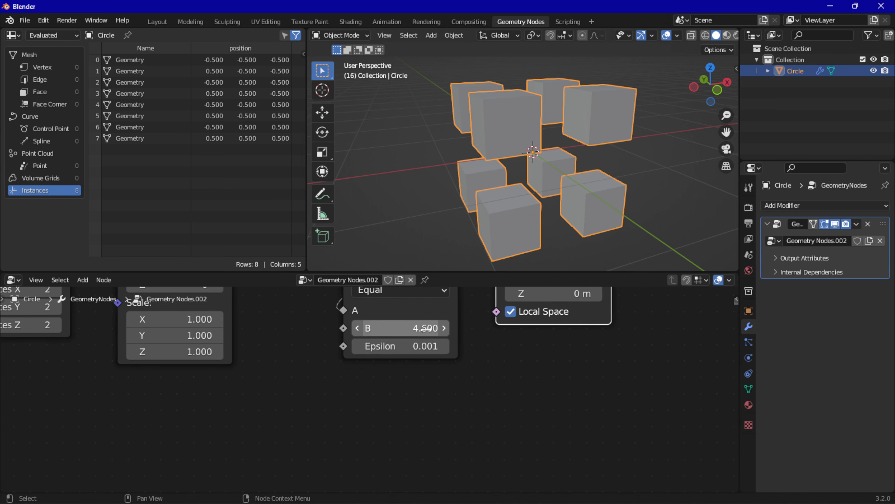
click(415, 329)
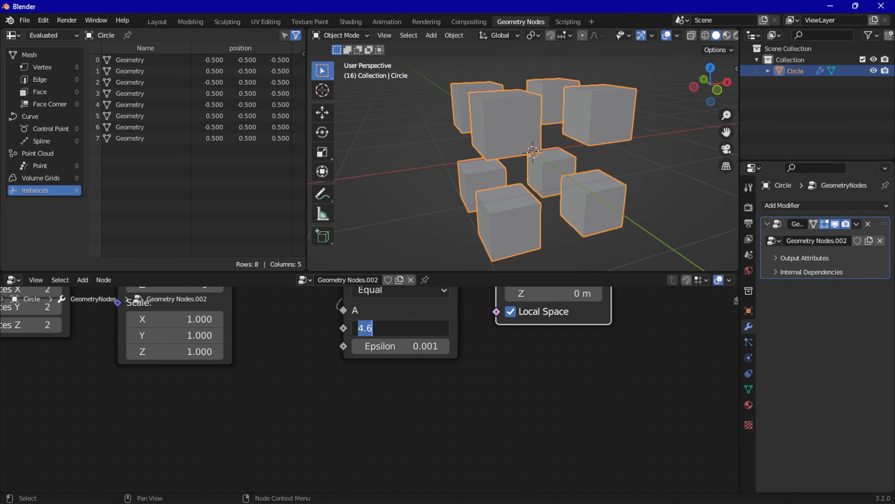
text(4)
click(504, 361)
middle_drag(504, 361, 471, 471)
scroll(483, 404, down, 3)
drag(487, 329, 469, 329)
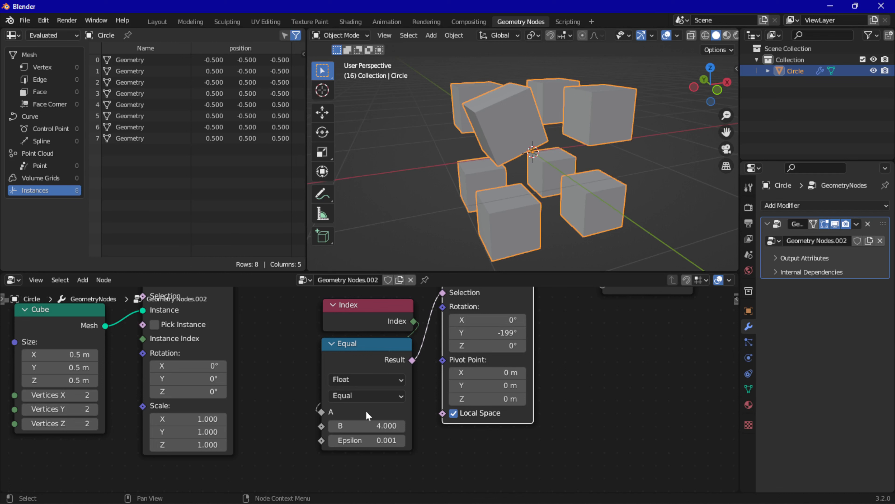
Set the Equal node's B value to 7 and rotate the matching instance to about -203° on Y
click(367, 425)
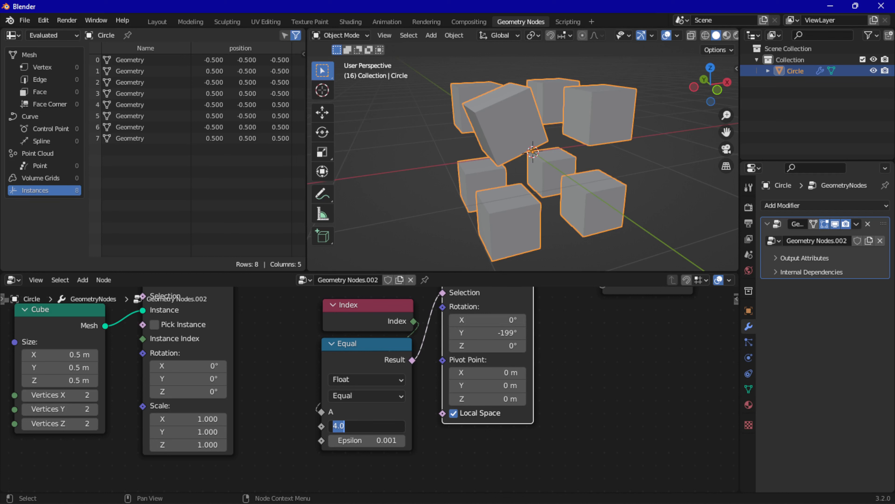
text(7)
key(Return)
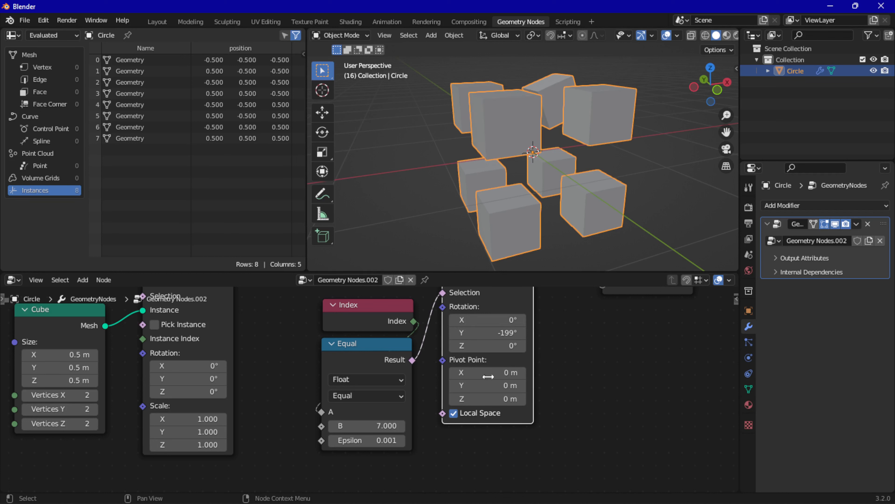
drag(486, 332, 485, 332)
scroll(321, 347, down, 1)
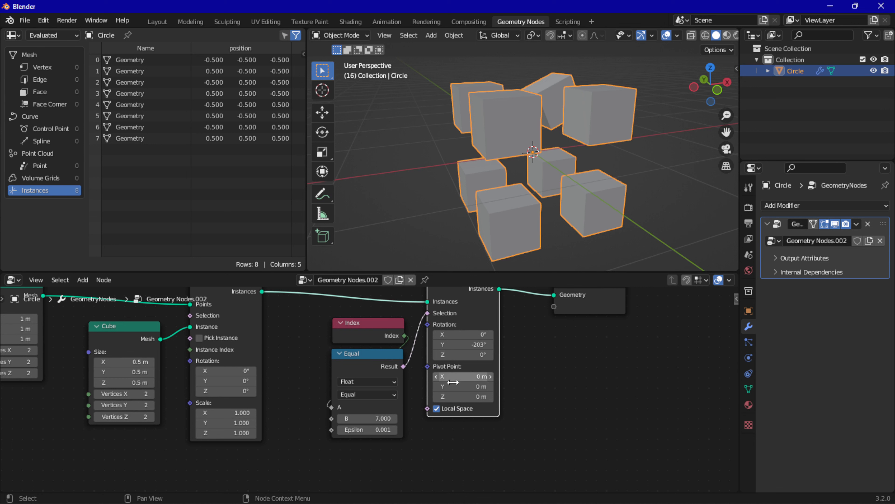
Set the Rotate Instances pivot point to about X 4.1 m and Y 7.8 m, and the Y rotation to about -213°
mouse_move(458, 386)
mouse_down()
mouse_move(459, 376)
mouse_move(473, 376)
mouse_up()
scroll(483, 208, down, 4)
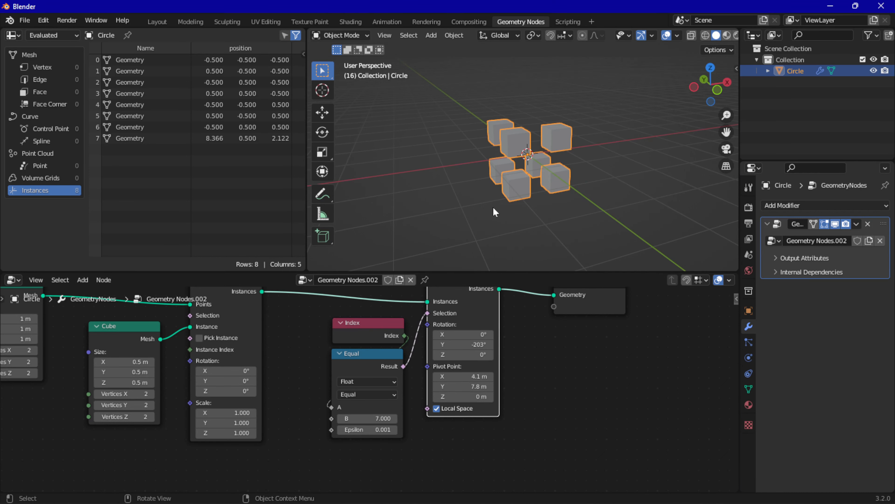
mouse_move(466, 344)
mouse_down()
mouse_move(483, 344)
mouse_move(440, 344)
mouse_move(462, 339)
mouse_up()
scroll(447, 173, down, 3)
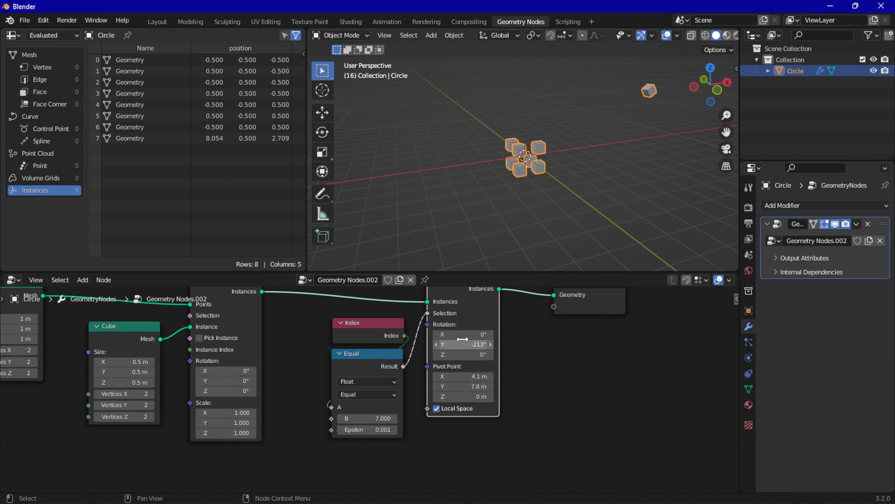